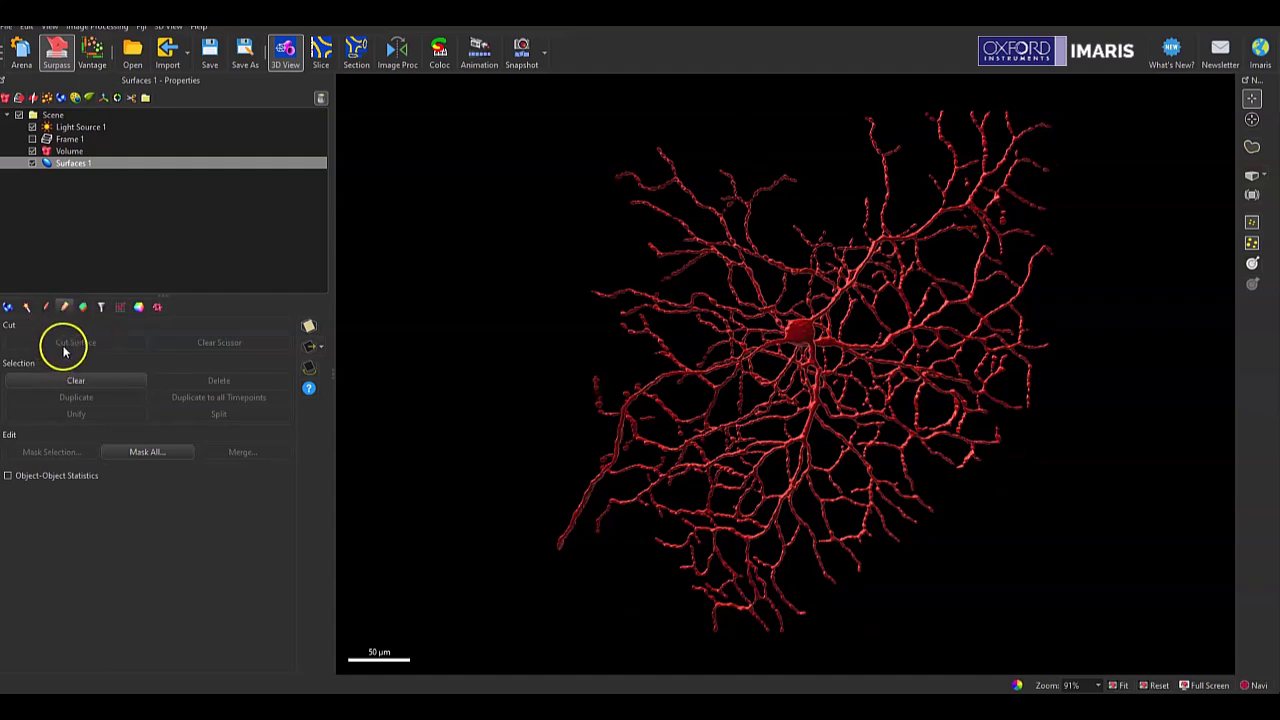
Orbit, pan and zoom the 3D view onto the dendrite branch right of the soma.
{"action": "left_click_drag", "start_coordinate": [874, 177], "coordinate": [1028, 277]}
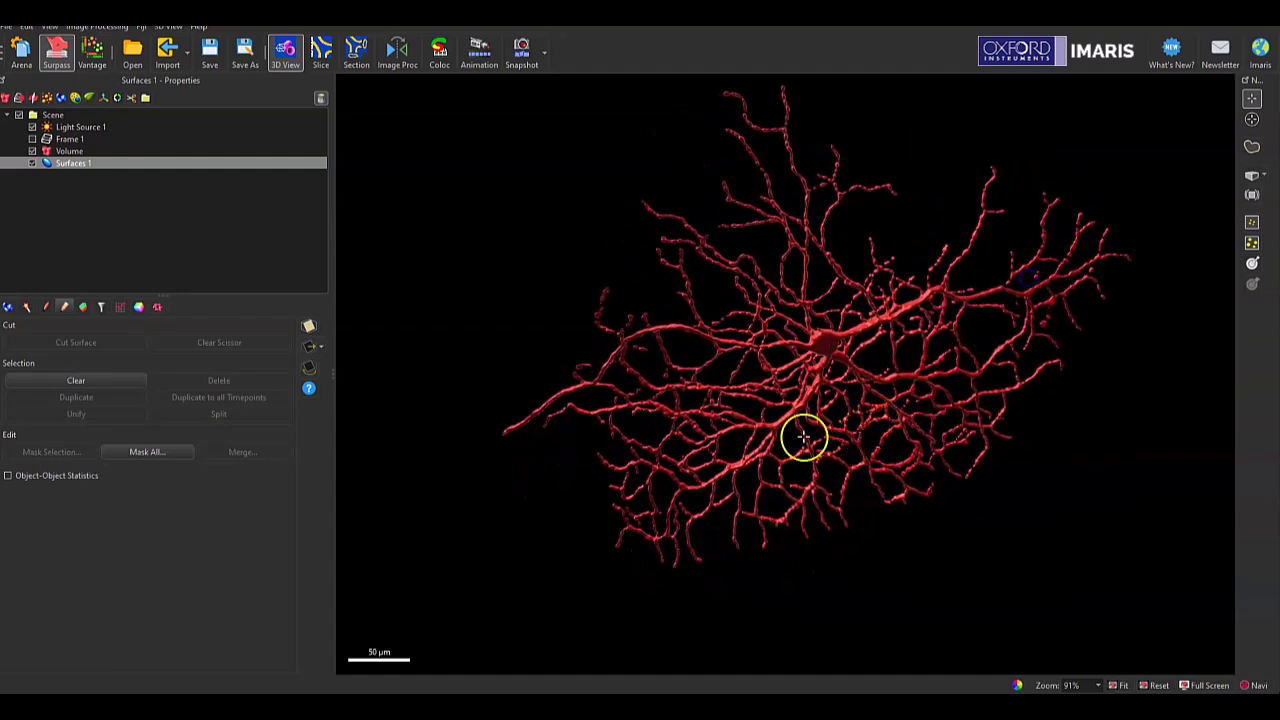
{"action": "left_click_drag", "start_coordinate": [804, 437], "coordinate": [777, 288]}
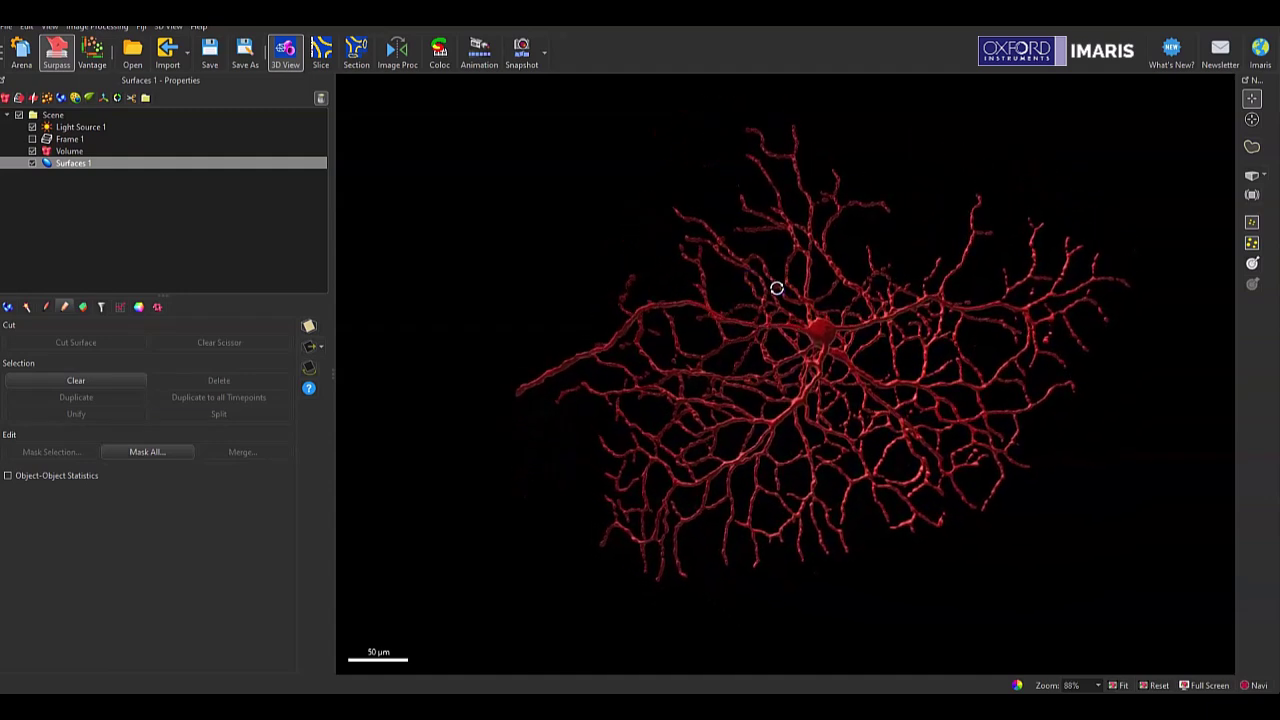
{"action": "left_click_drag", "start_coordinate": [882, 255], "coordinate": [948, 319]}
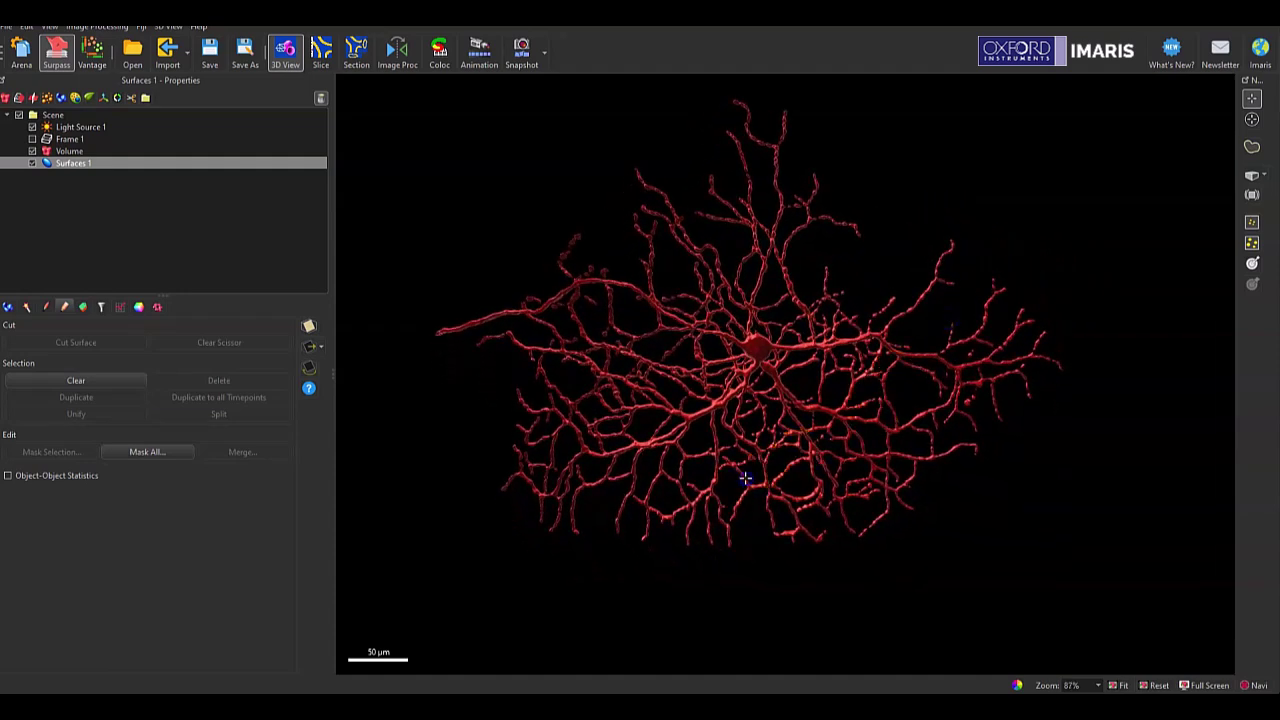
{"action": "left_click_drag", "start_coordinate": [749, 471], "coordinate": [797, 500]}
{"action": "right_click_drag", "start_coordinate": [797, 500], "coordinate": [777, 517]}
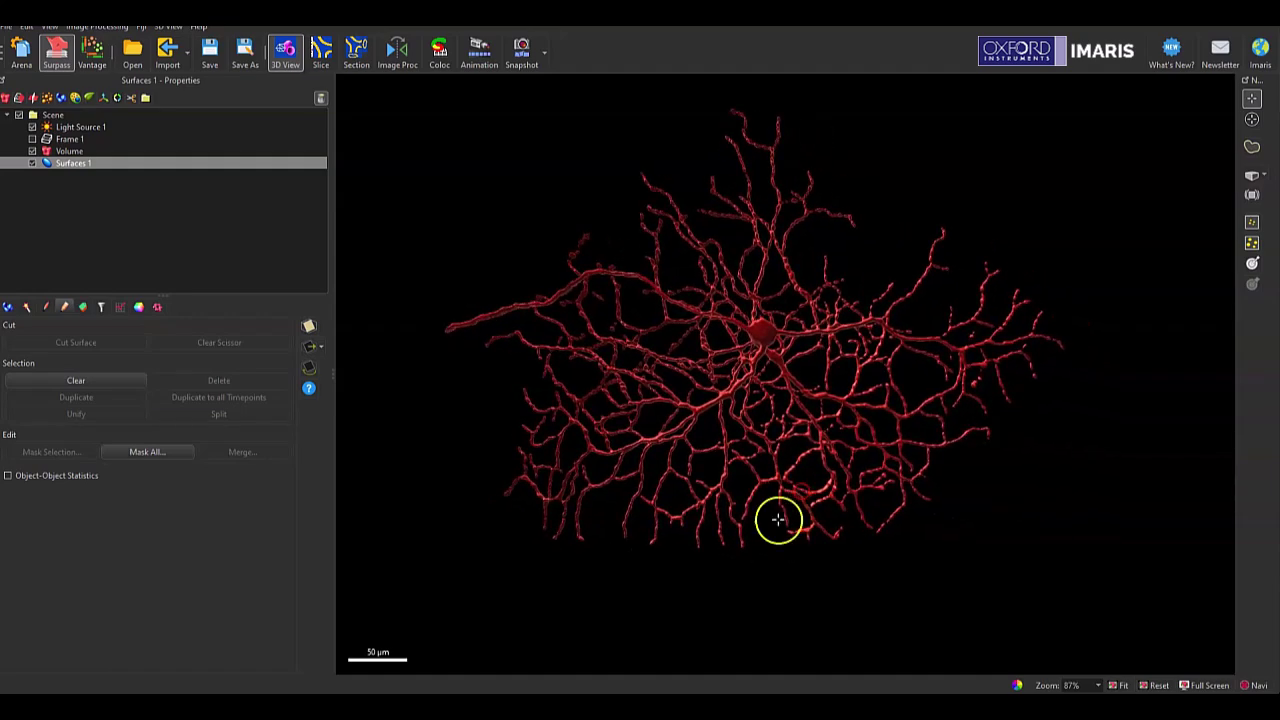
{"action": "mouse_move", "coordinate": [728, 526]}
{"action": "left_mouse_down"}
{"action": "mouse_move", "coordinate": [714, 529]}
{"action": "mouse_move", "coordinate": [746, 541]}
{"action": "left_mouse_up"}
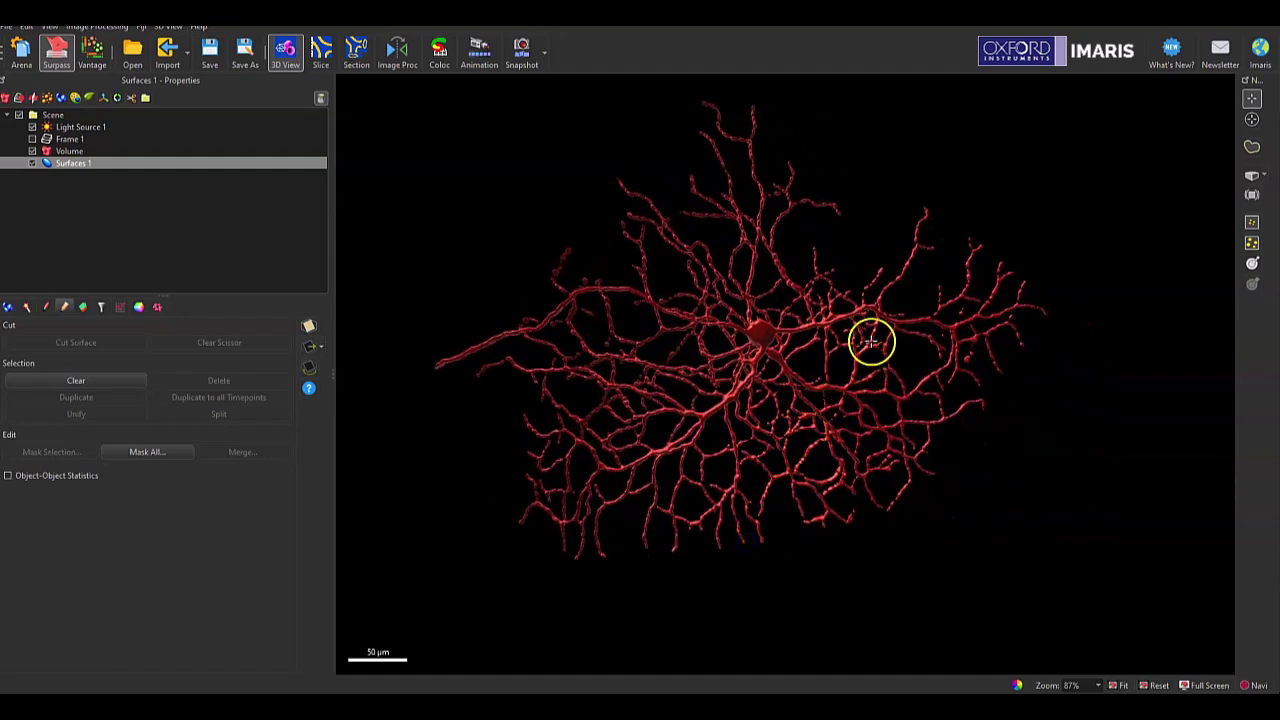
{"action": "scroll", "coordinate": [871, 341], "scroll_direction": "up", "scroll_amount": 8}
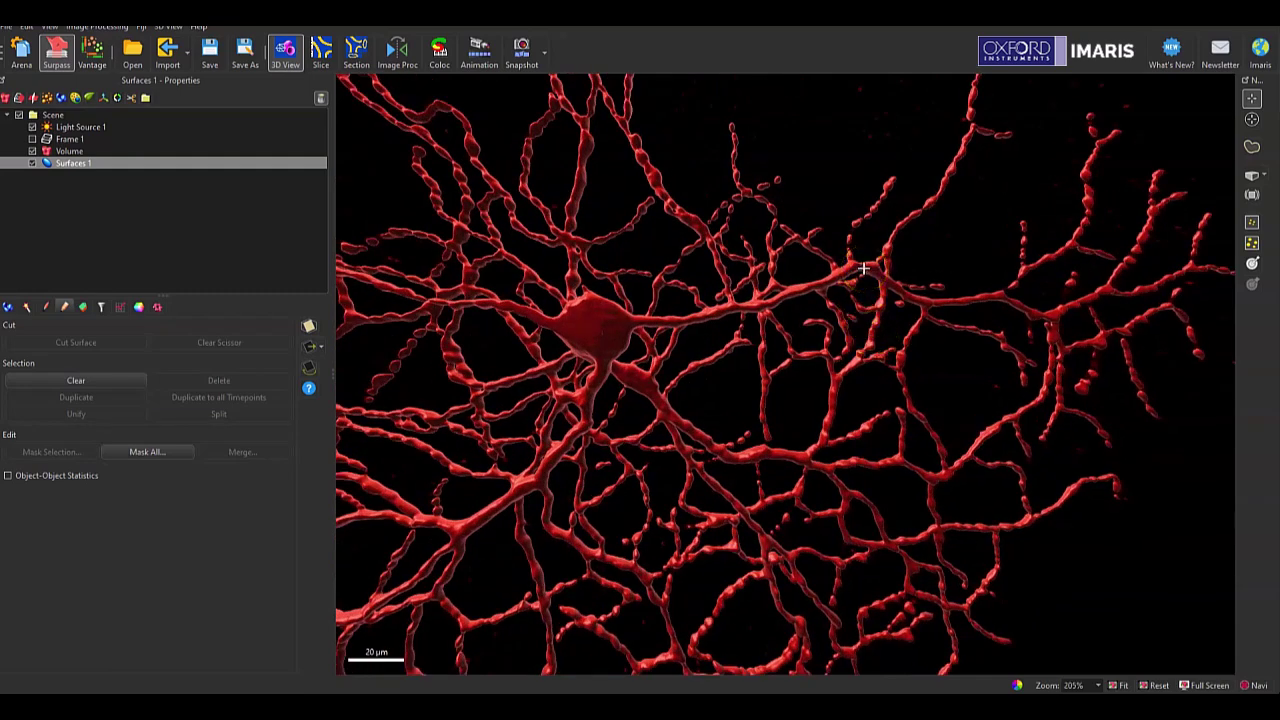
{"action": "left_click", "coordinate": [866, 267]}
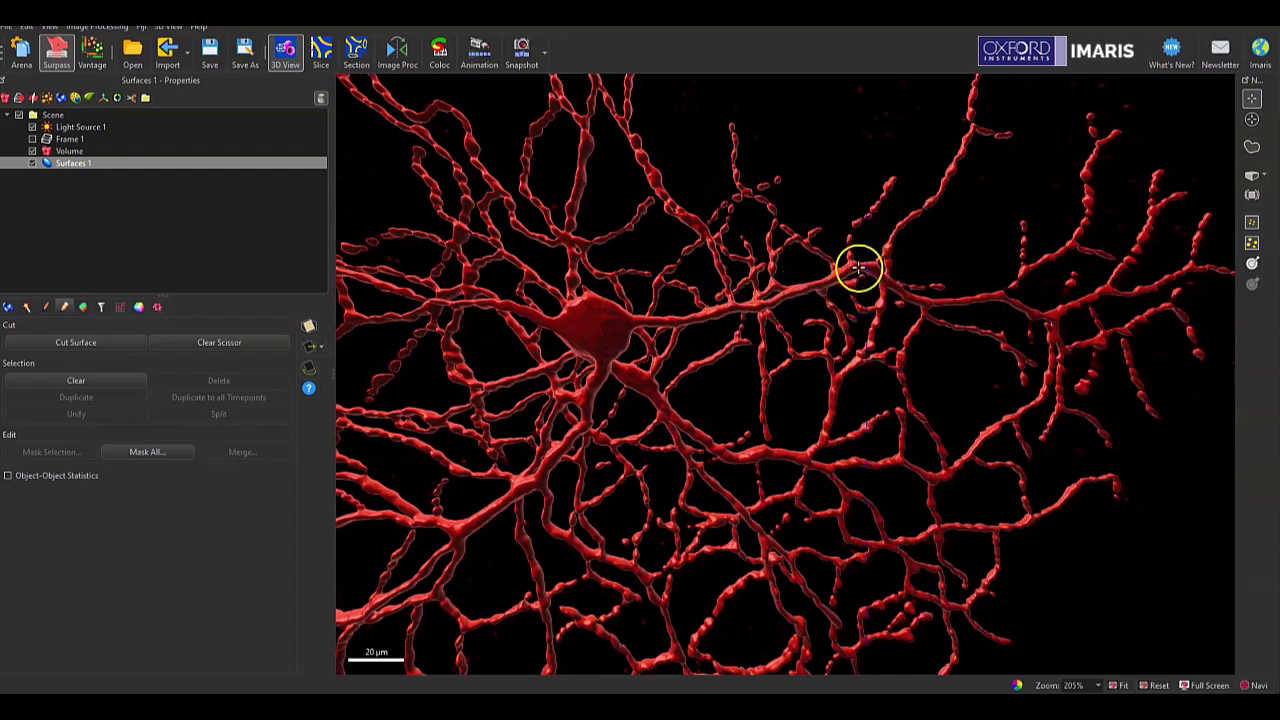
{"action": "scroll", "coordinate": [880, 247], "scroll_direction": "up", "scroll_amount": 6}
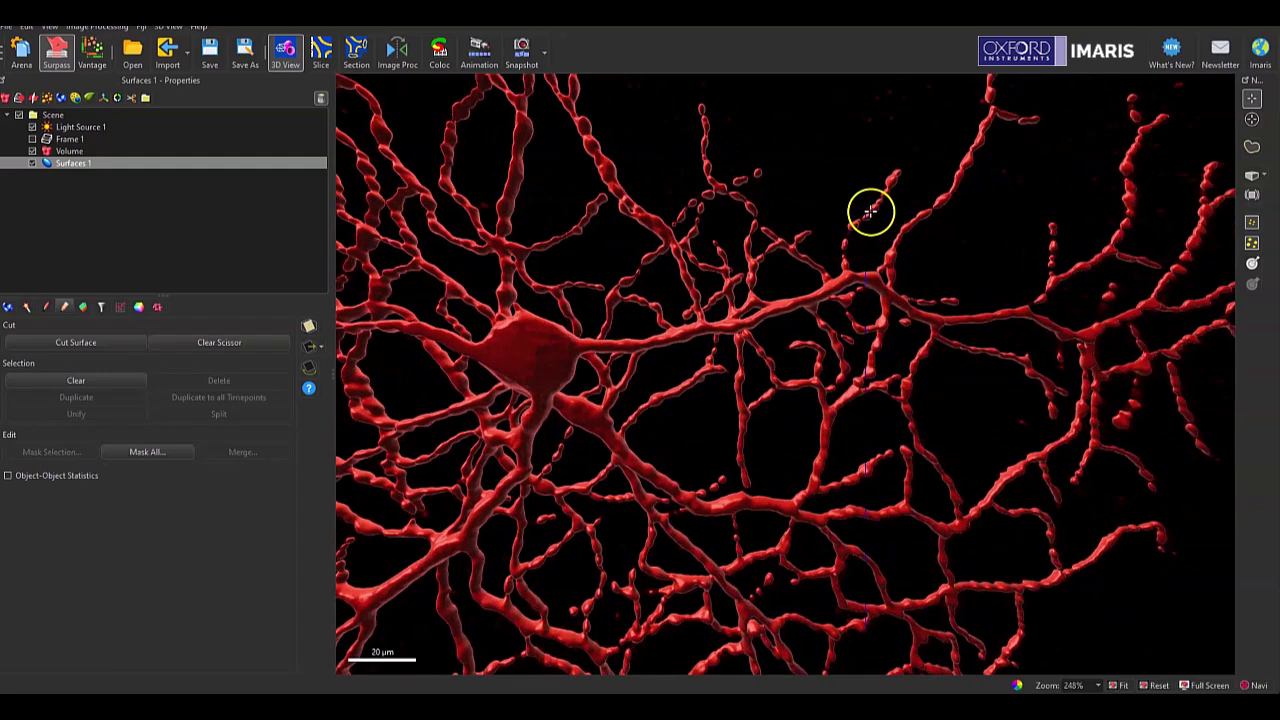
{"action": "right_click_drag", "start_coordinate": [832, 214], "coordinate": [822, 240]}
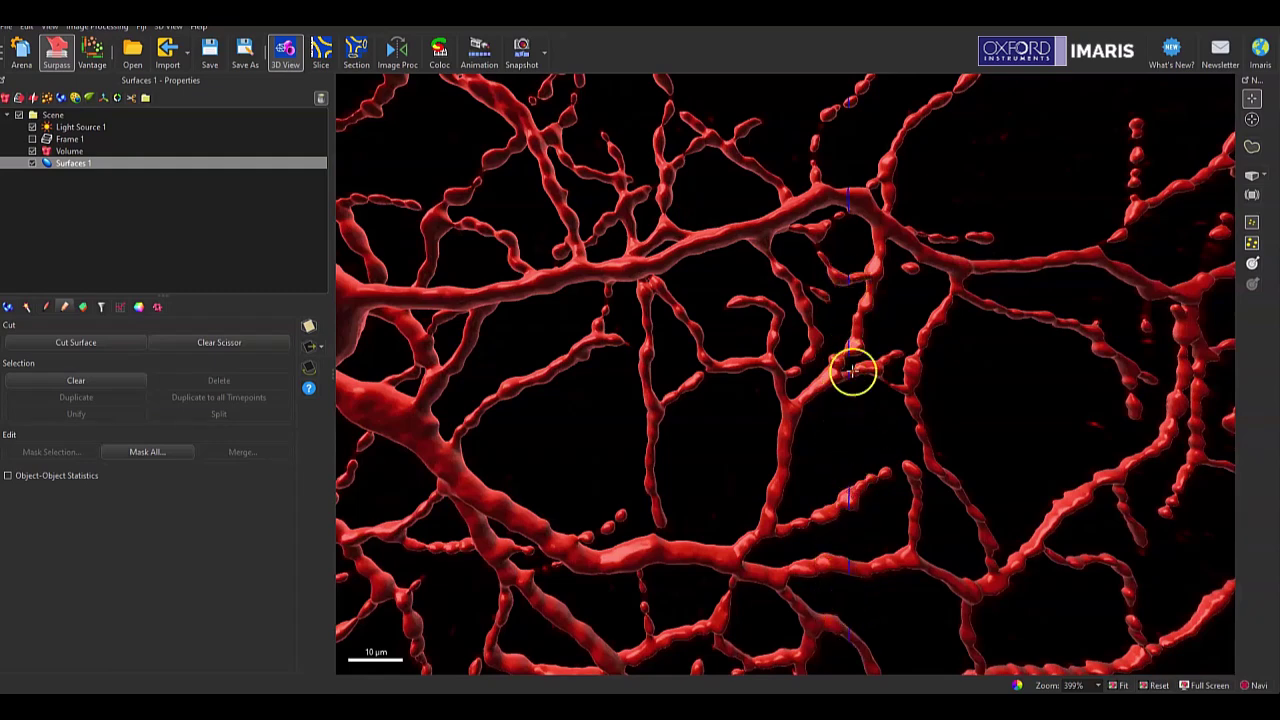
{"action": "scroll", "coordinate": [823, 296], "scroll_direction": "down", "scroll_amount": 3}
{"action": "scroll", "coordinate": [823, 296], "scroll_direction": "down", "scroll_amount": 3}
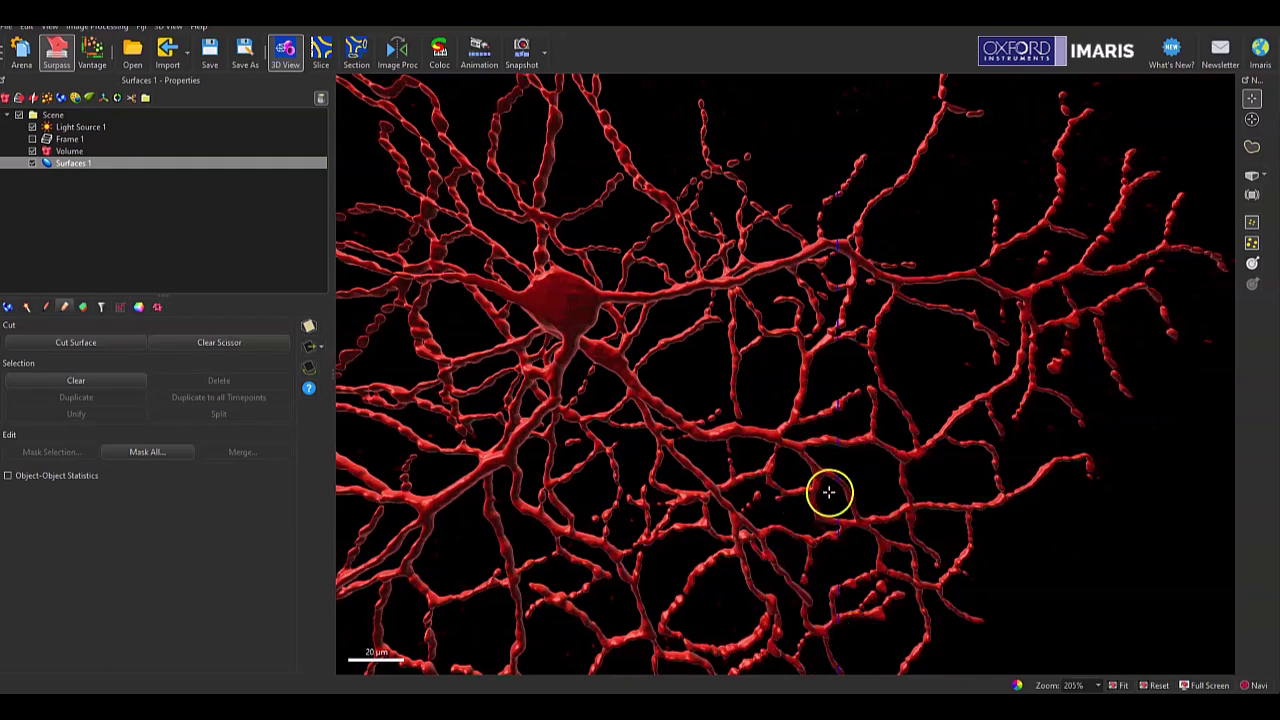
{"action": "left_click_drag", "start_coordinate": [829, 491], "coordinate": [721, 408]}
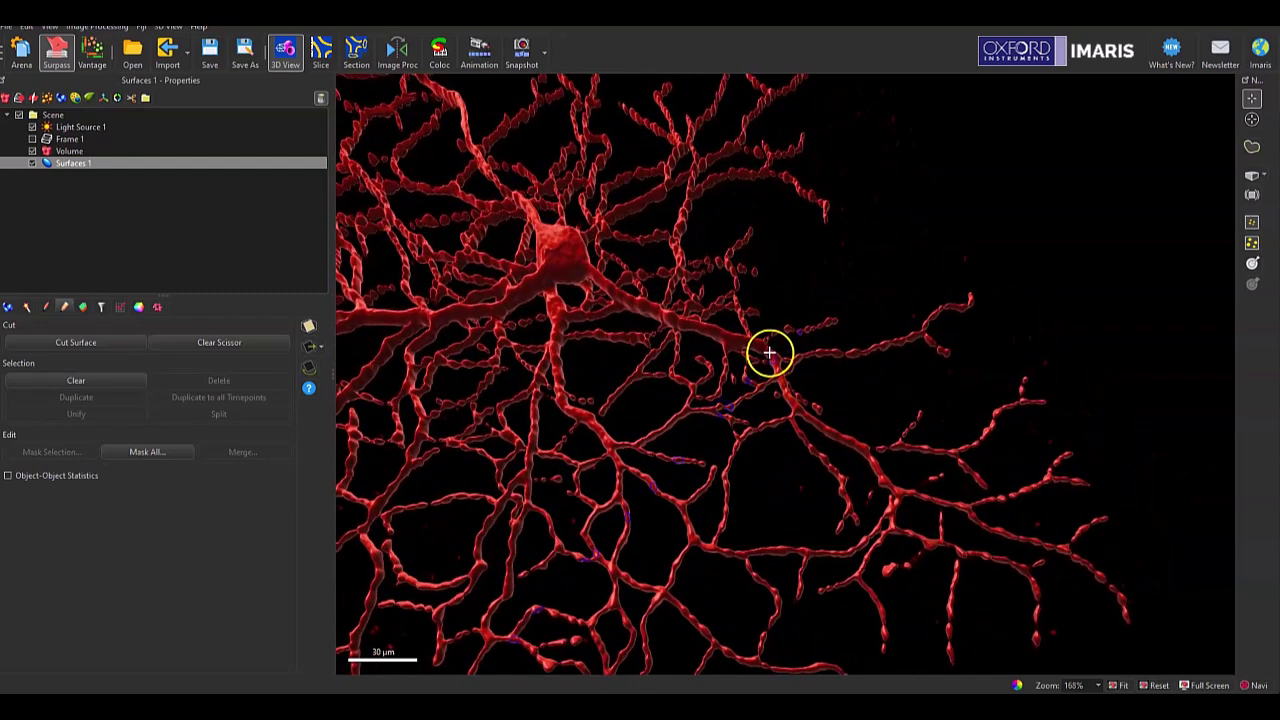
{"action": "left_click_drag", "start_coordinate": [772, 334], "coordinate": [795, 580]}
{"action": "left_click_drag", "start_coordinate": [803, 457], "coordinate": [787, 540]}
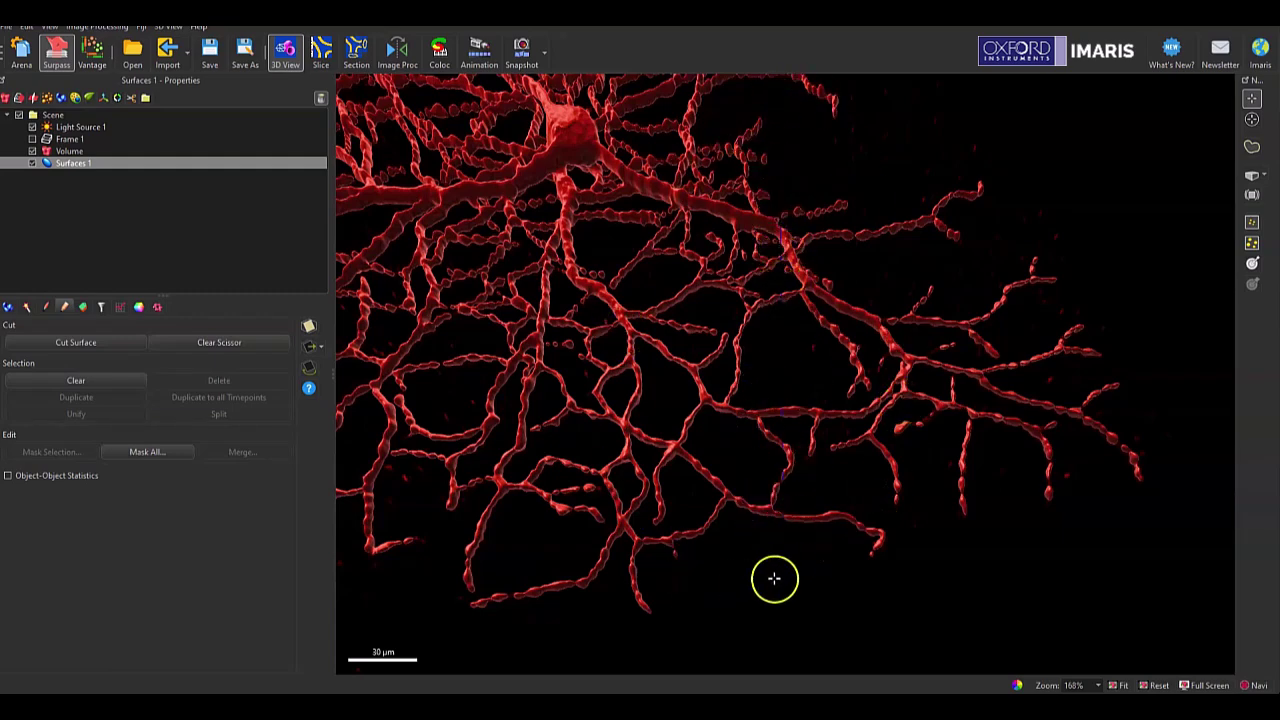
{"action": "left_click_drag", "start_coordinate": [754, 183], "coordinate": [616, 329]}
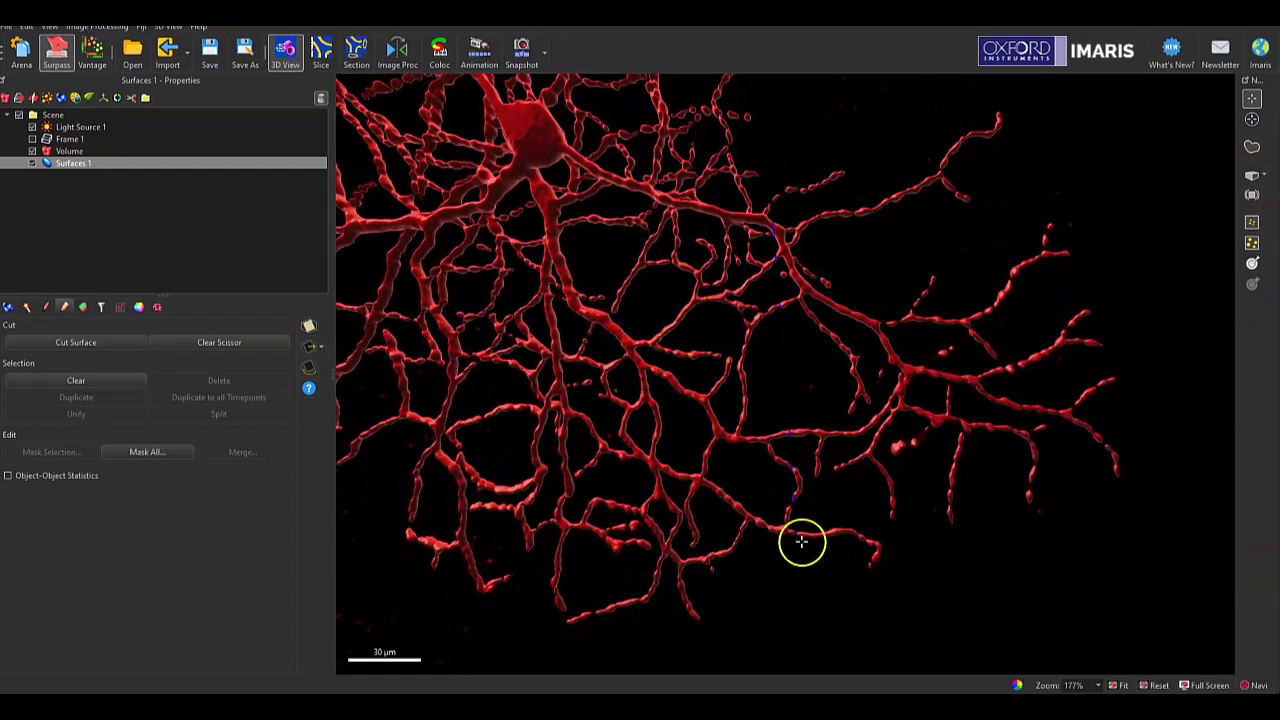
Cut the Surfaces 1 neuron at the scissor point on the right-hand dendrite.
{"action": "left_click", "coordinate": [76, 342]}
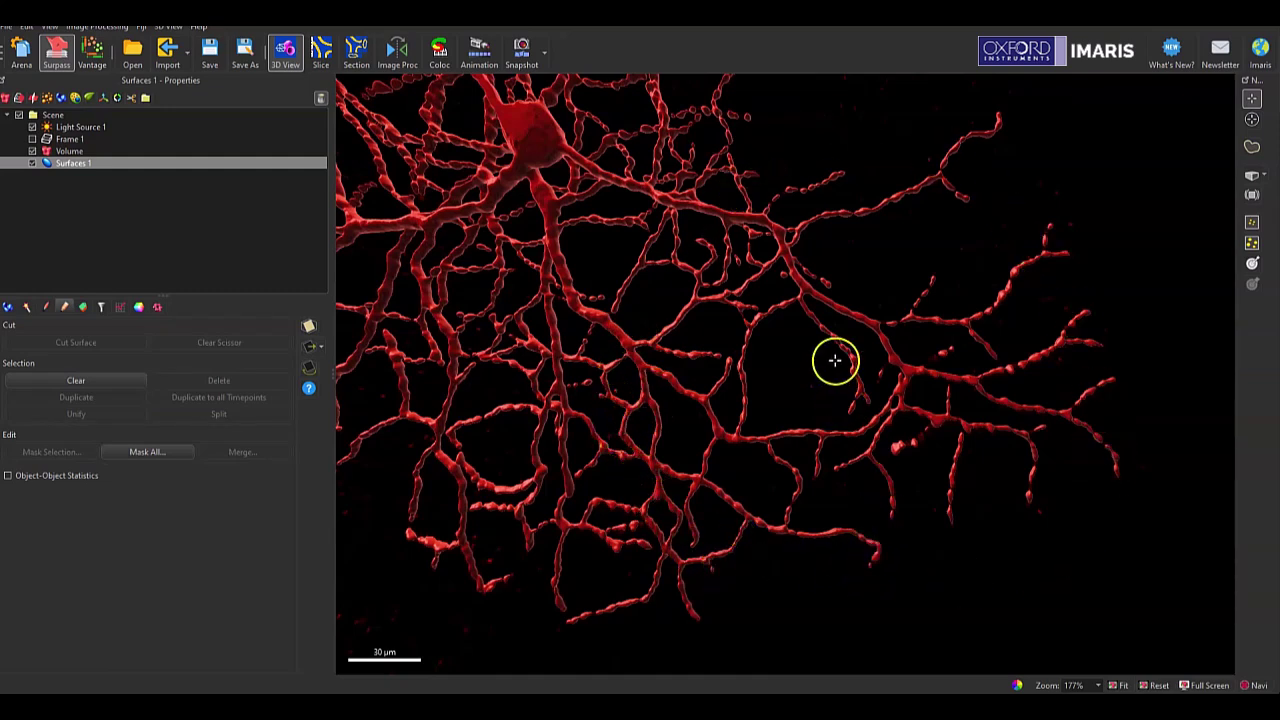
{"action": "left_click", "coordinate": [798, 279]}
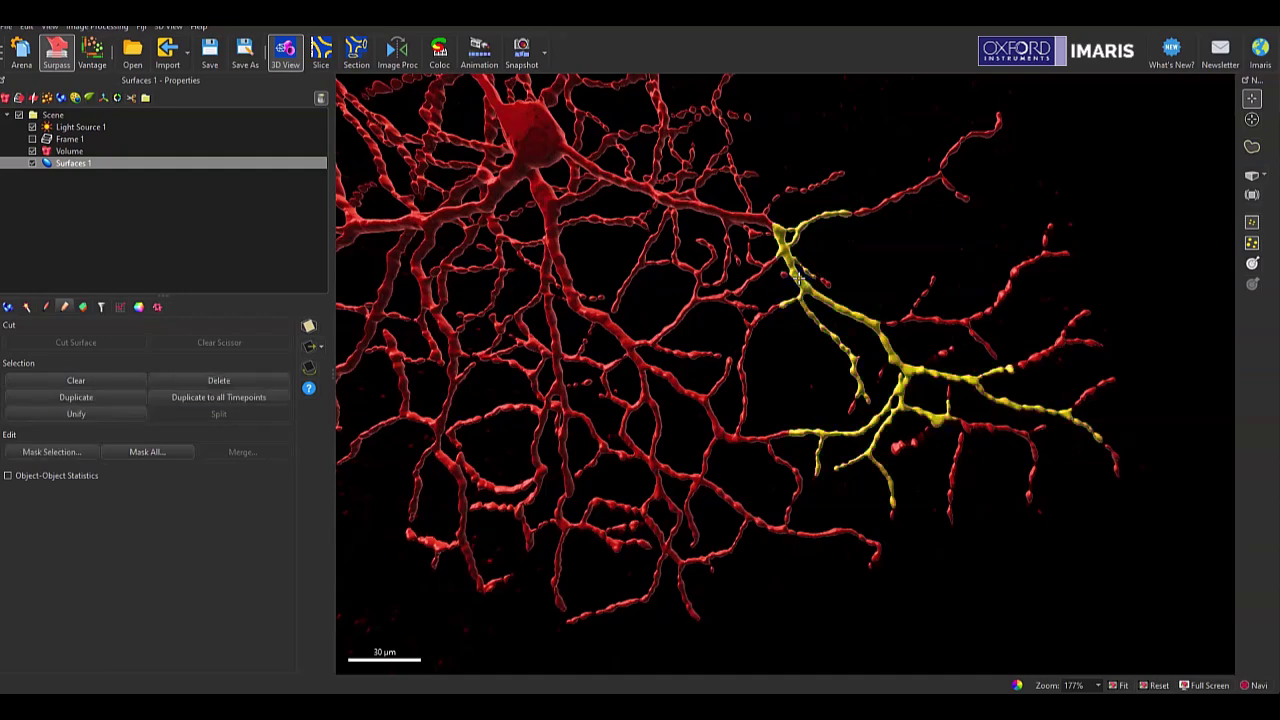
{"action": "left_click", "coordinate": [798, 482]}
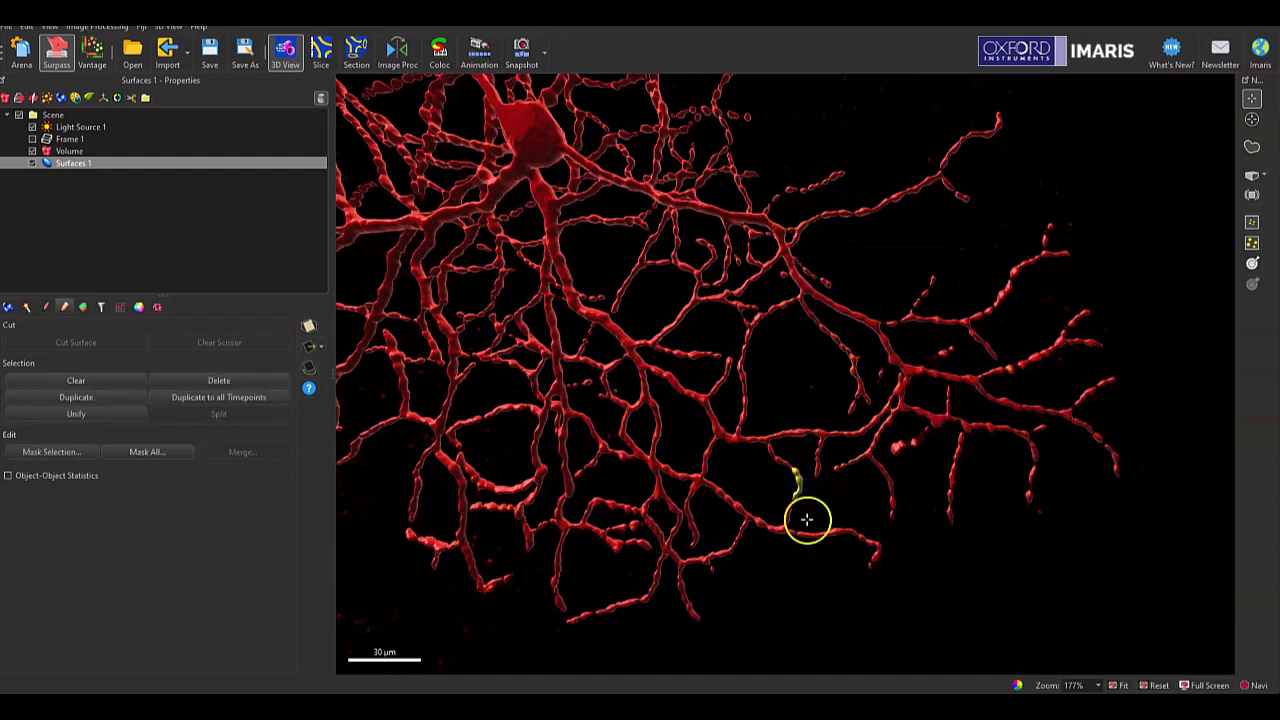
{"action": "left_click", "coordinate": [766, 530]}
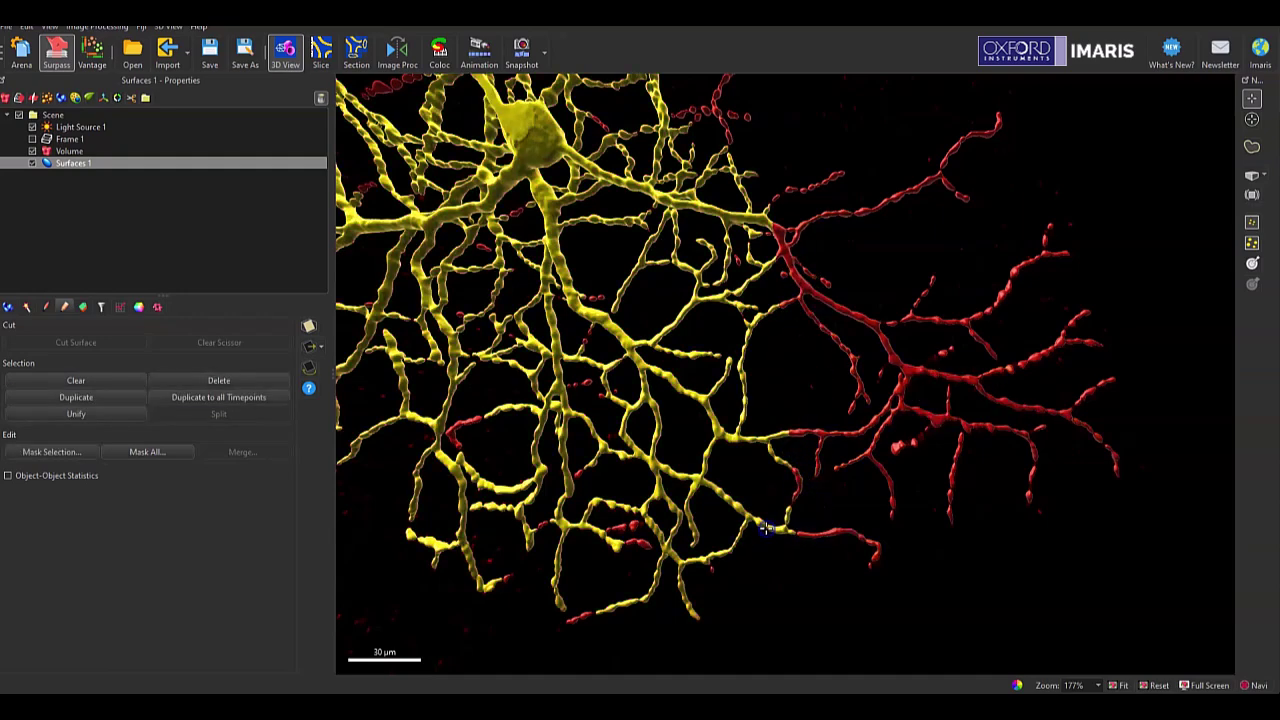
{"action": "left_click", "coordinate": [777, 360]}
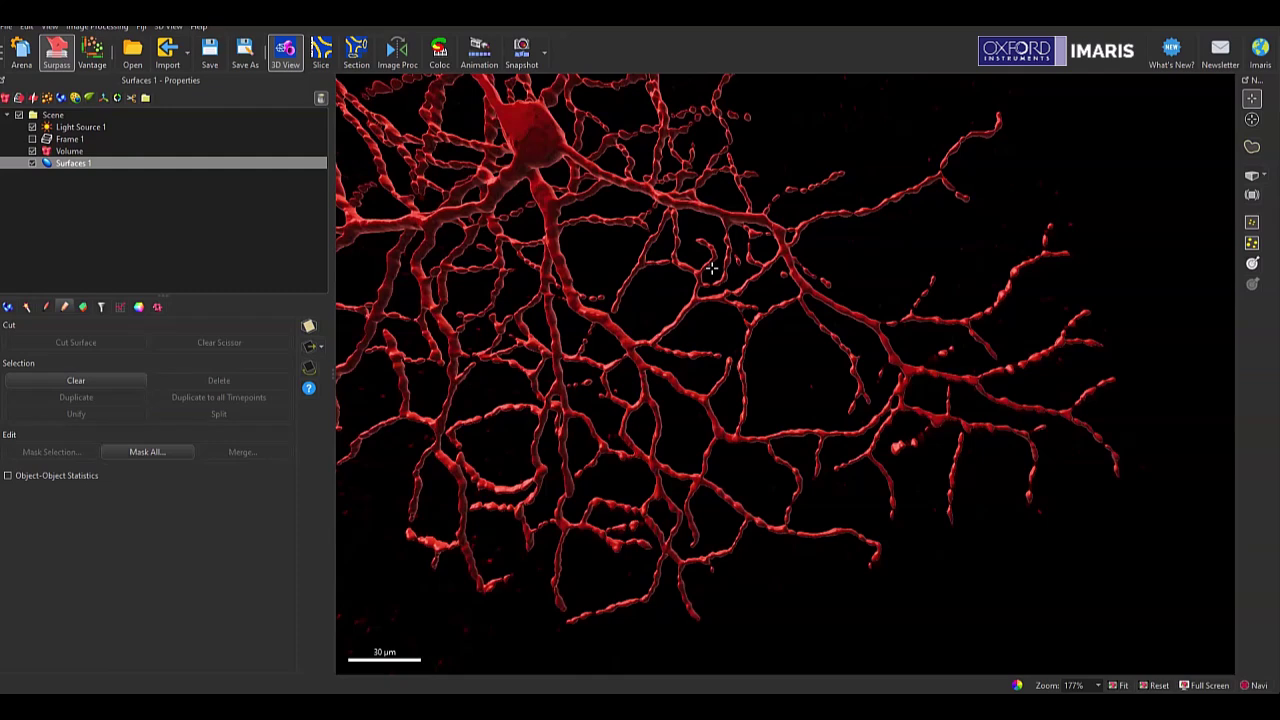
Set Surfaces 1 Color Type to Object ID and zoom in on the distinctly coloured pieces.
{"action": "left_click", "coordinate": [140, 308]}
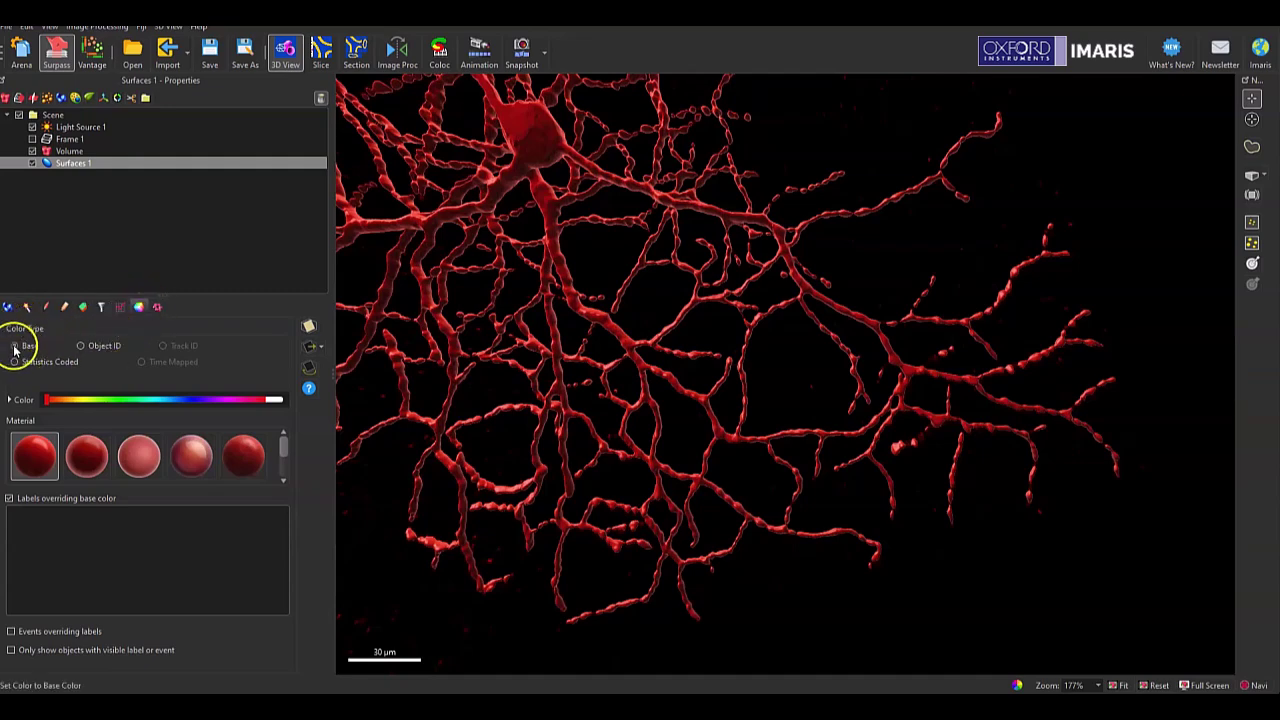
{"action": "left_click", "coordinate": [96, 347]}
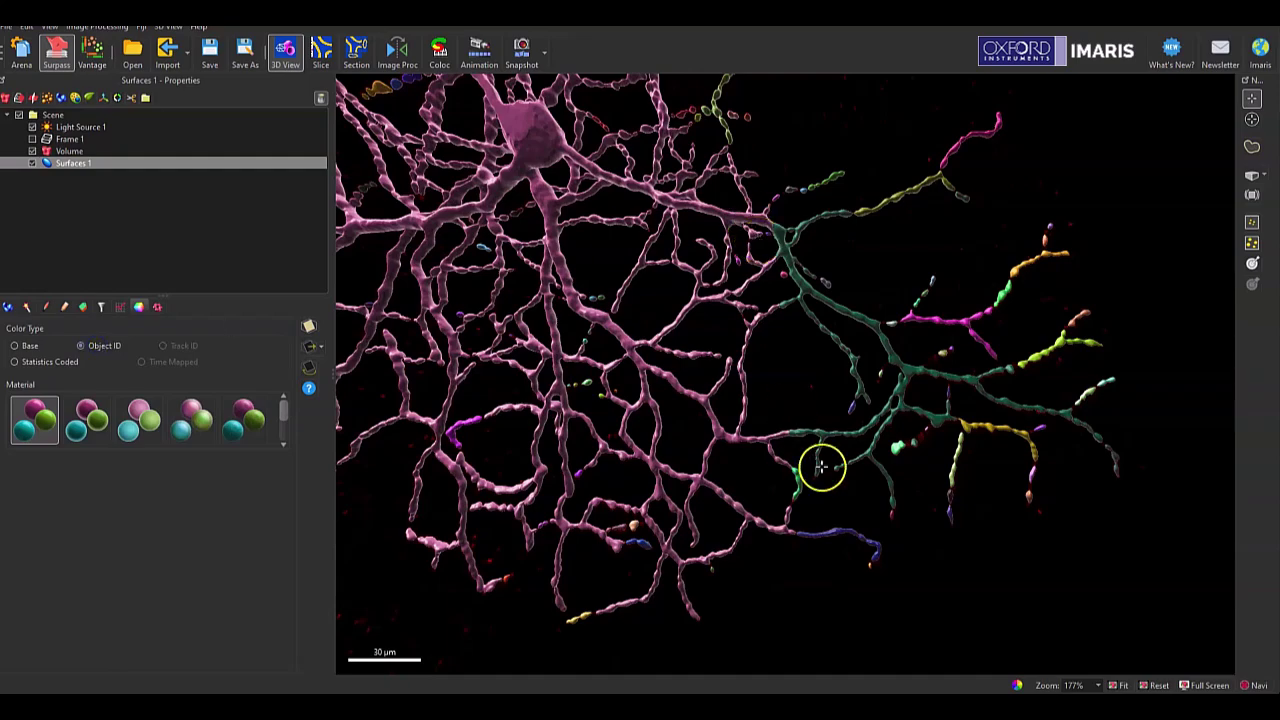
{"action": "left_click_drag", "start_coordinate": [569, 214], "coordinate": [620, 381]}
{"action": "scroll", "coordinate": [787, 572], "scroll_direction": "up", "scroll_amount": 3}
{"action": "scroll", "coordinate": [787, 572], "scroll_direction": "down", "scroll_amount": 3}
{"action": "scroll", "coordinate": [615, 311], "scroll_direction": "up", "scroll_amount": 1}
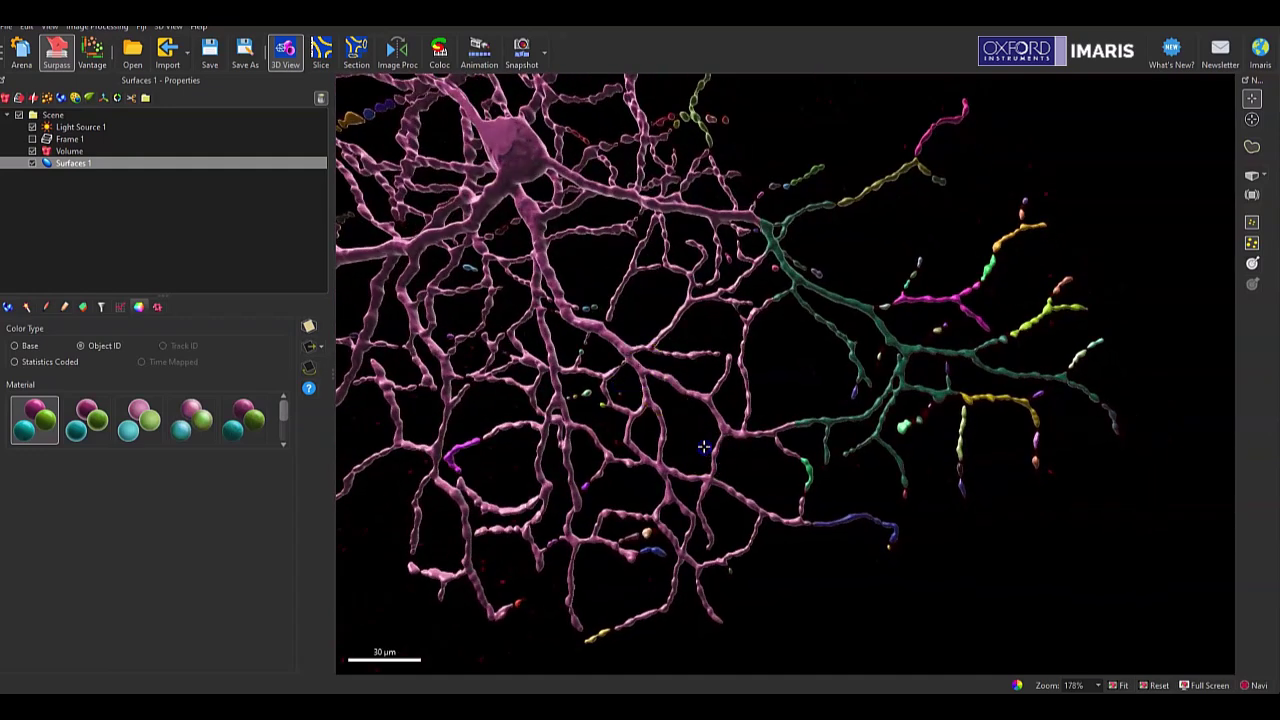
{"action": "scroll", "coordinate": [704, 447], "scroll_direction": "up", "scroll_amount": 1}
{"action": "left_click_drag", "start_coordinate": [704, 447], "coordinate": [767, 503]}
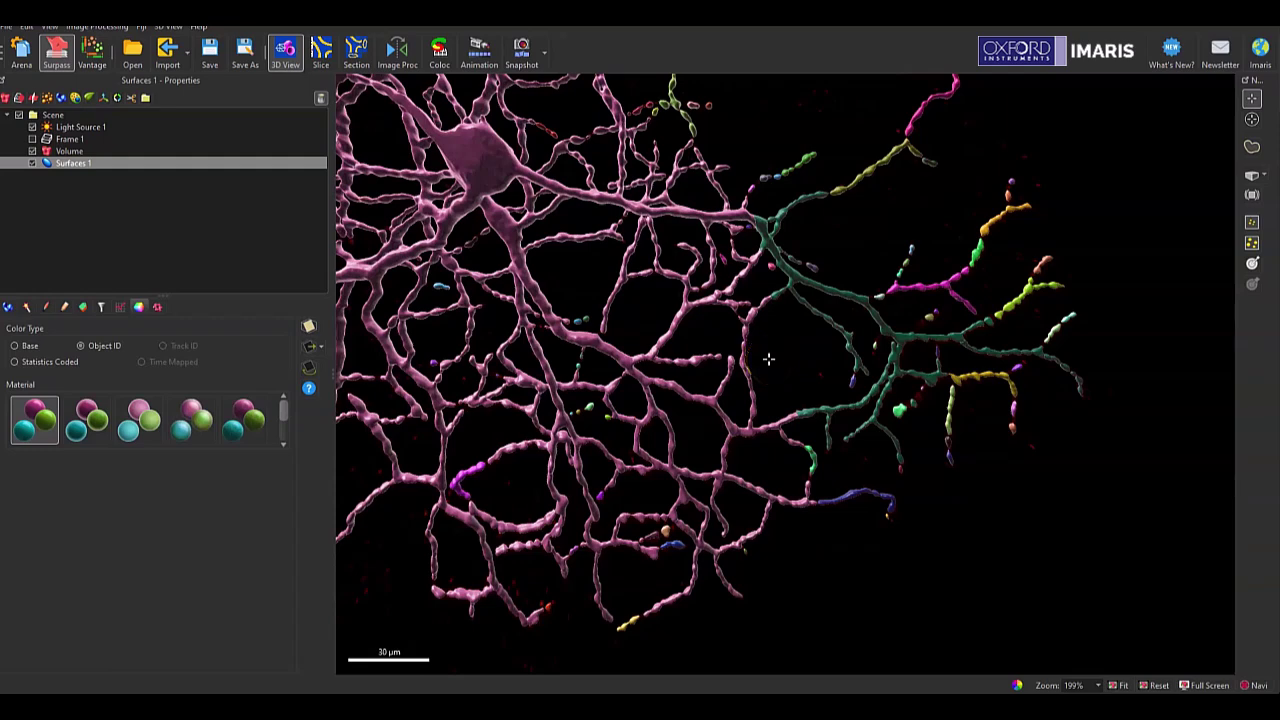
{"action": "scroll", "coordinate": [738, 228], "scroll_direction": "down", "scroll_amount": 1}
{"action": "left_click_drag", "start_coordinate": [738, 228], "coordinate": [700, 183]}
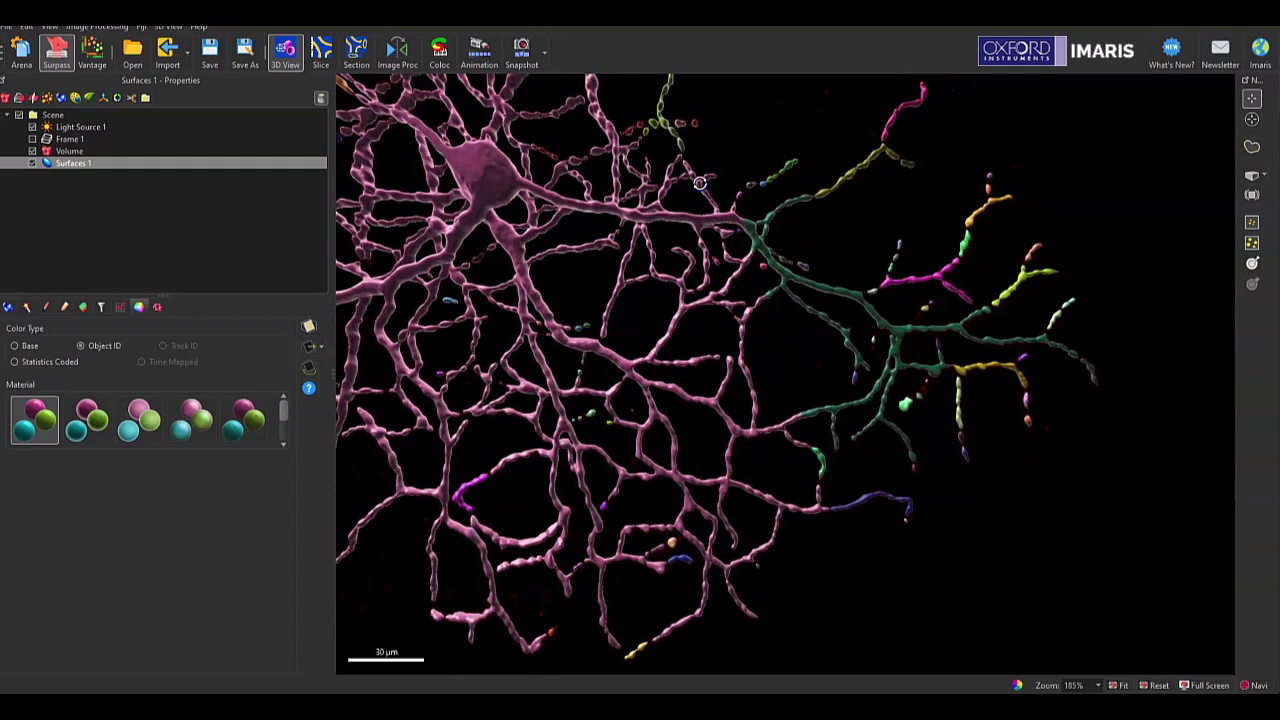
{"action": "left_click_drag", "start_coordinate": [737, 233], "coordinate": [688, 242]}
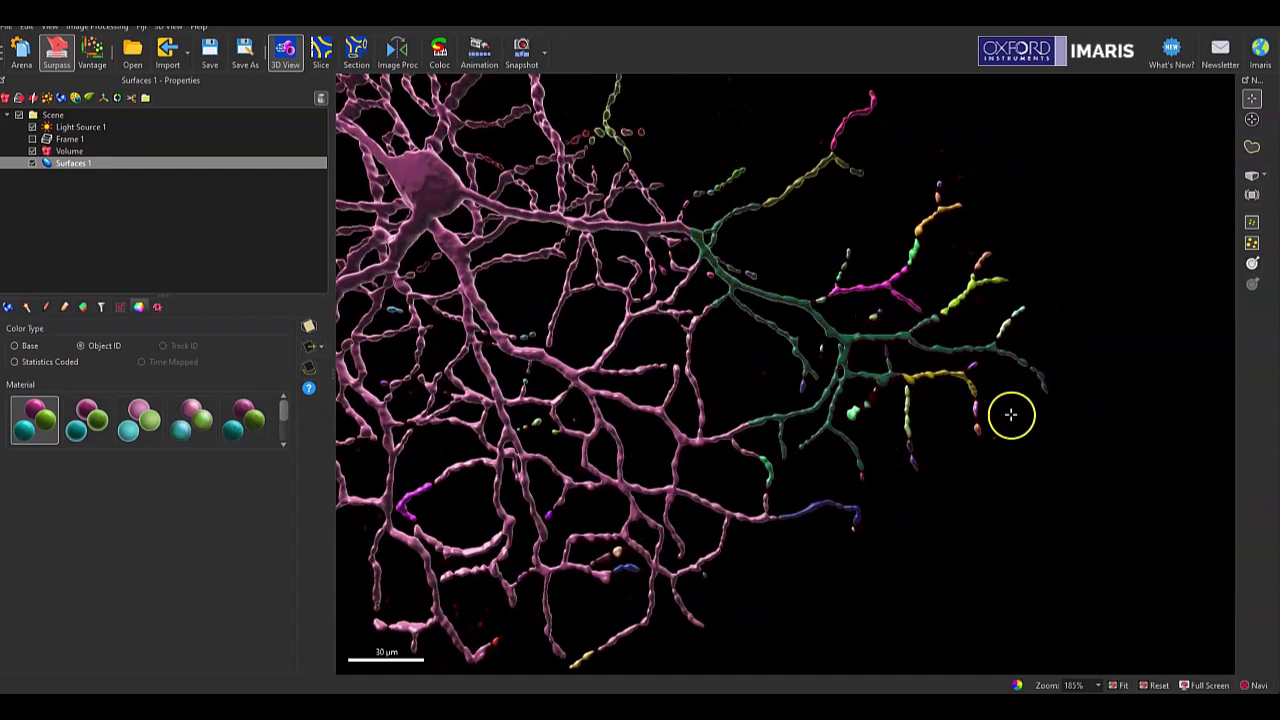
Circle-select the magenta and orange fragments on the right and delete them.
{"action": "left_click", "coordinate": [1252, 120]}
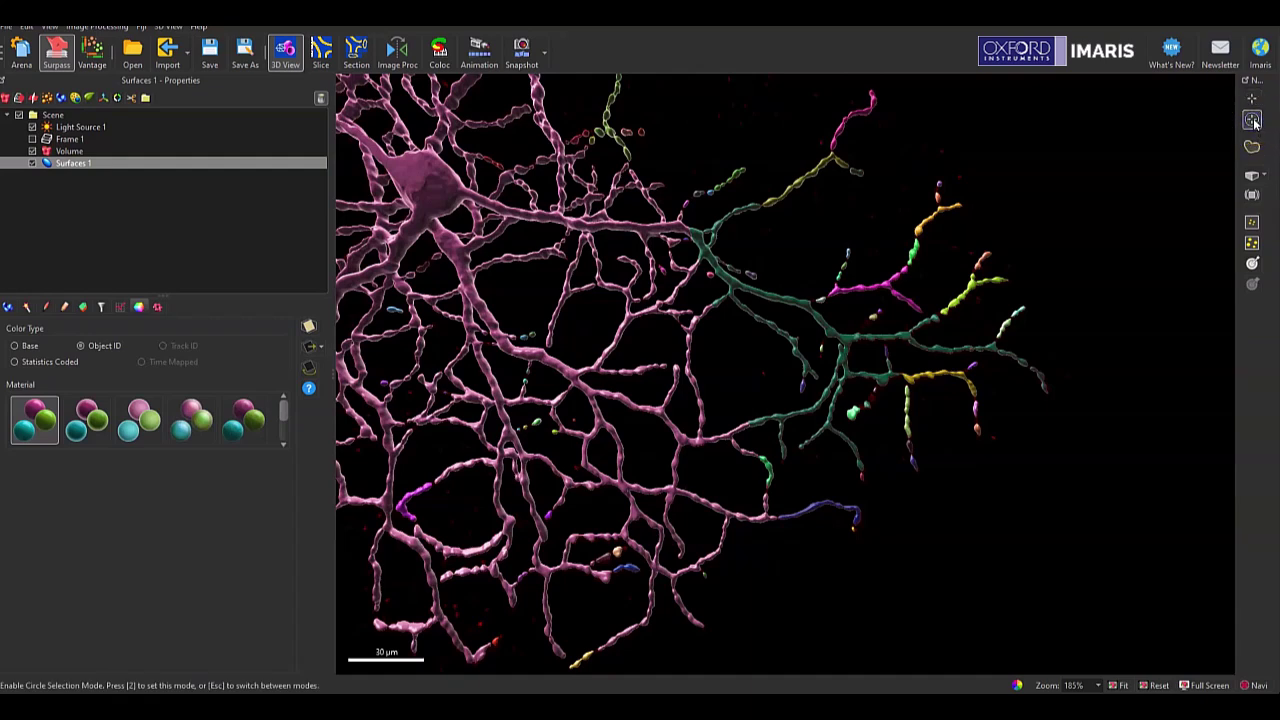
{"action": "mouse_move", "coordinate": [860, 303]}
{"action": "left_mouse_down"}
{"action": "mouse_move", "coordinate": [928, 250]}
{"action": "mouse_move", "coordinate": [873, 229]}
{"action": "mouse_move", "coordinate": [950, 237]}
{"action": "mouse_move", "coordinate": [879, 232]}
{"action": "mouse_move", "coordinate": [882, 253]}
{"action": "mouse_move", "coordinate": [914, 216]}
{"action": "mouse_move", "coordinate": [850, 235]}
{"action": "mouse_move", "coordinate": [903, 237]}
{"action": "mouse_move", "coordinate": [713, 318]}
{"action": "mouse_move", "coordinate": [858, 376]}
{"action": "mouse_move", "coordinate": [785, 283]}
{"action": "mouse_move", "coordinate": [760, 158]}
{"action": "mouse_move", "coordinate": [683, 193]}
{"action": "left_mouse_up"}
{"action": "left_click", "coordinate": [64, 307]}
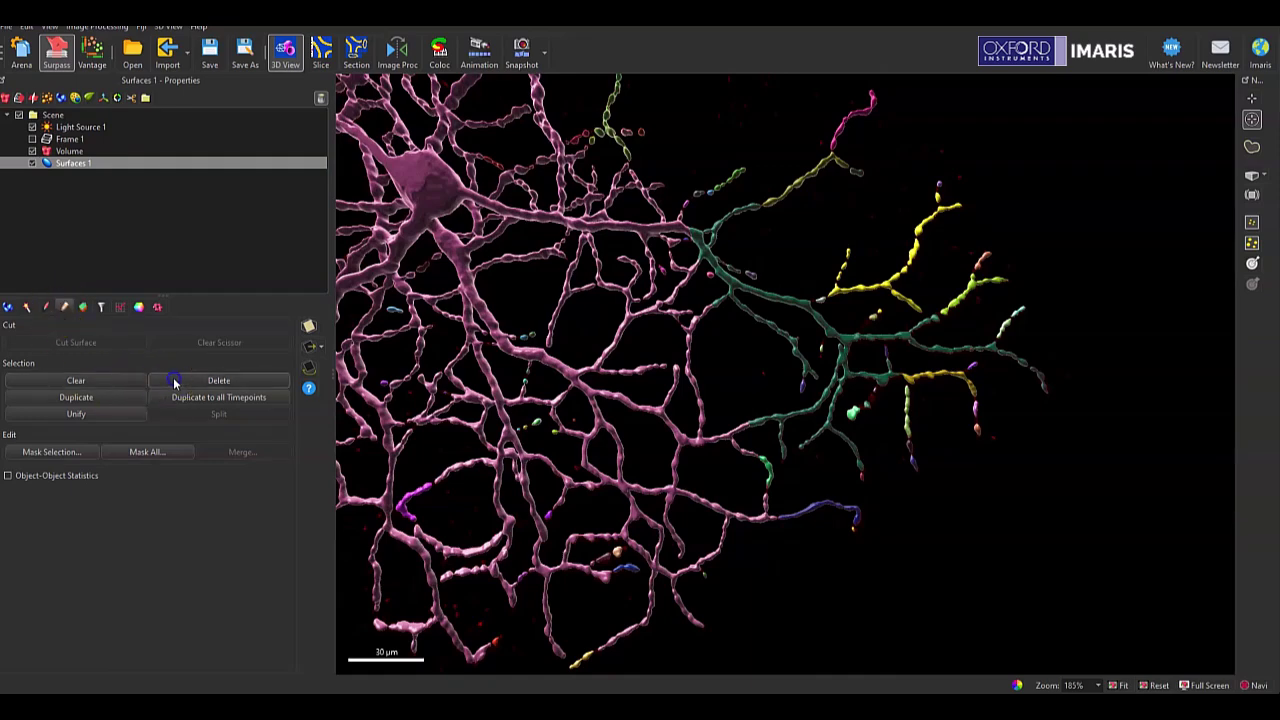
{"action": "left_click", "coordinate": [178, 418]}
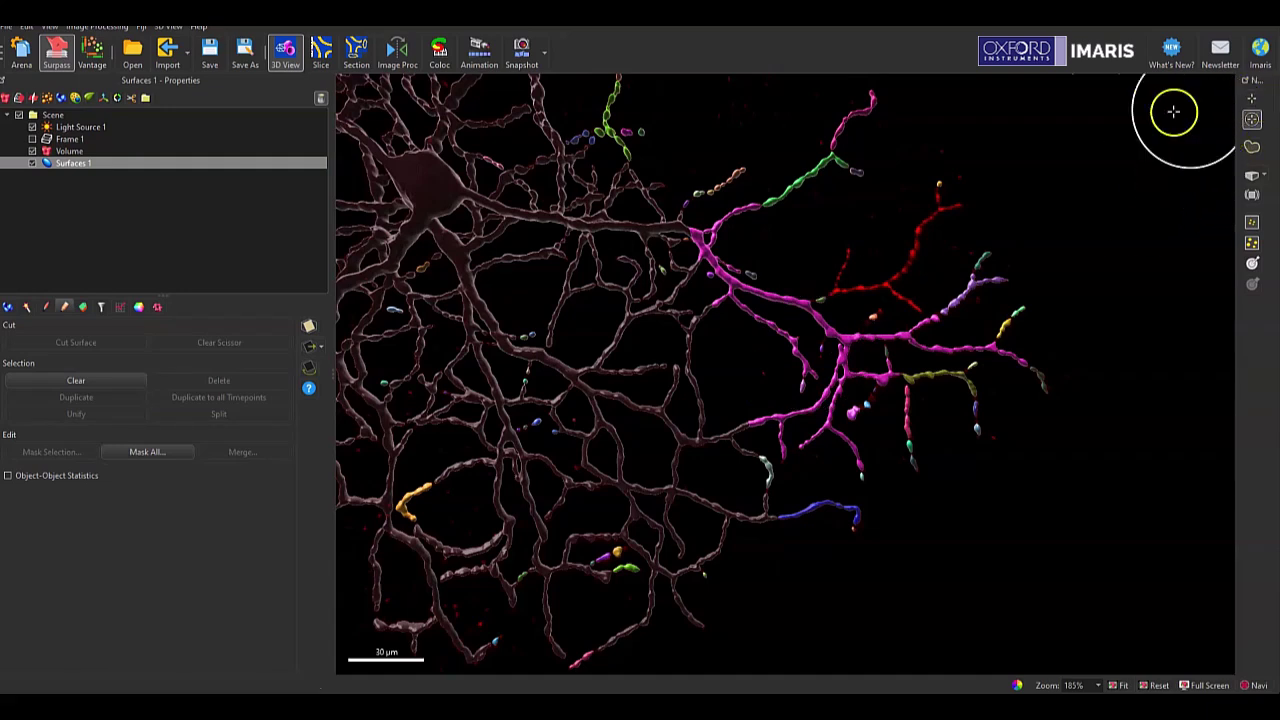
Select the brown neuron together with the magenta branch and unify them.
{"action": "left_click", "coordinate": [1253, 98]}
{"action": "left_click", "coordinate": [741, 310]}
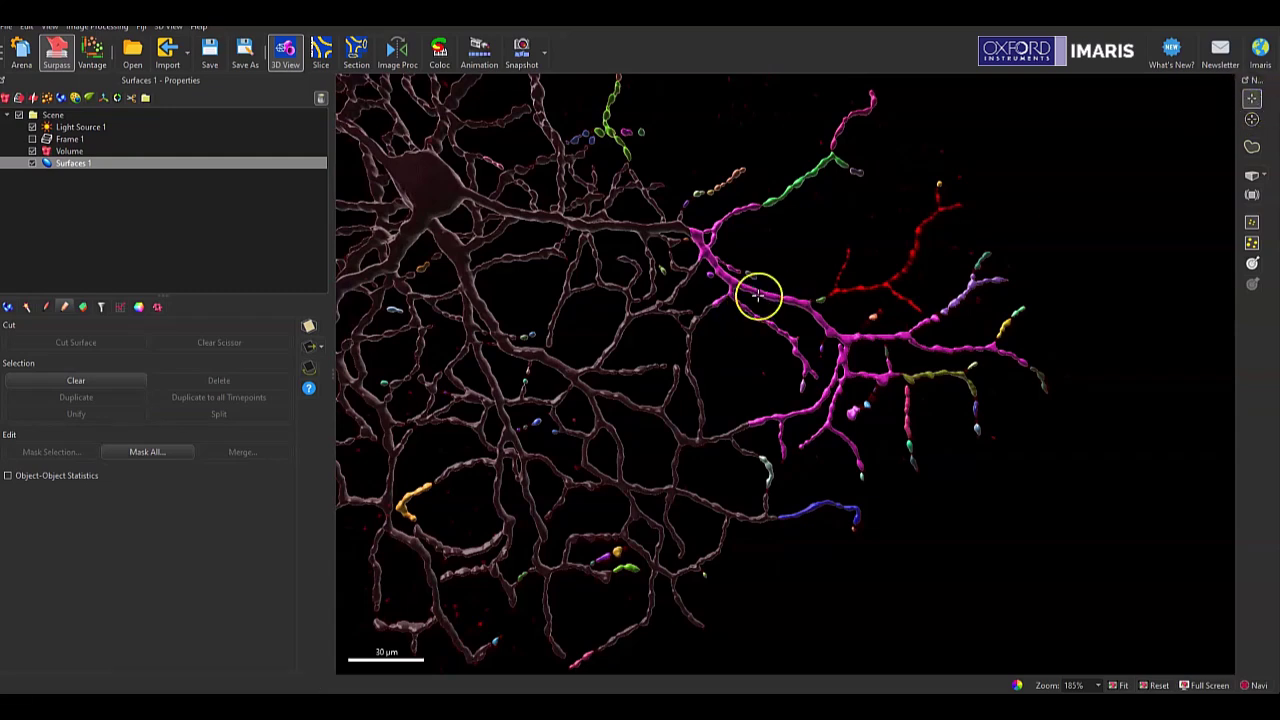
{"action": "left_click", "coordinate": [586, 221], "text": "ctrl"}
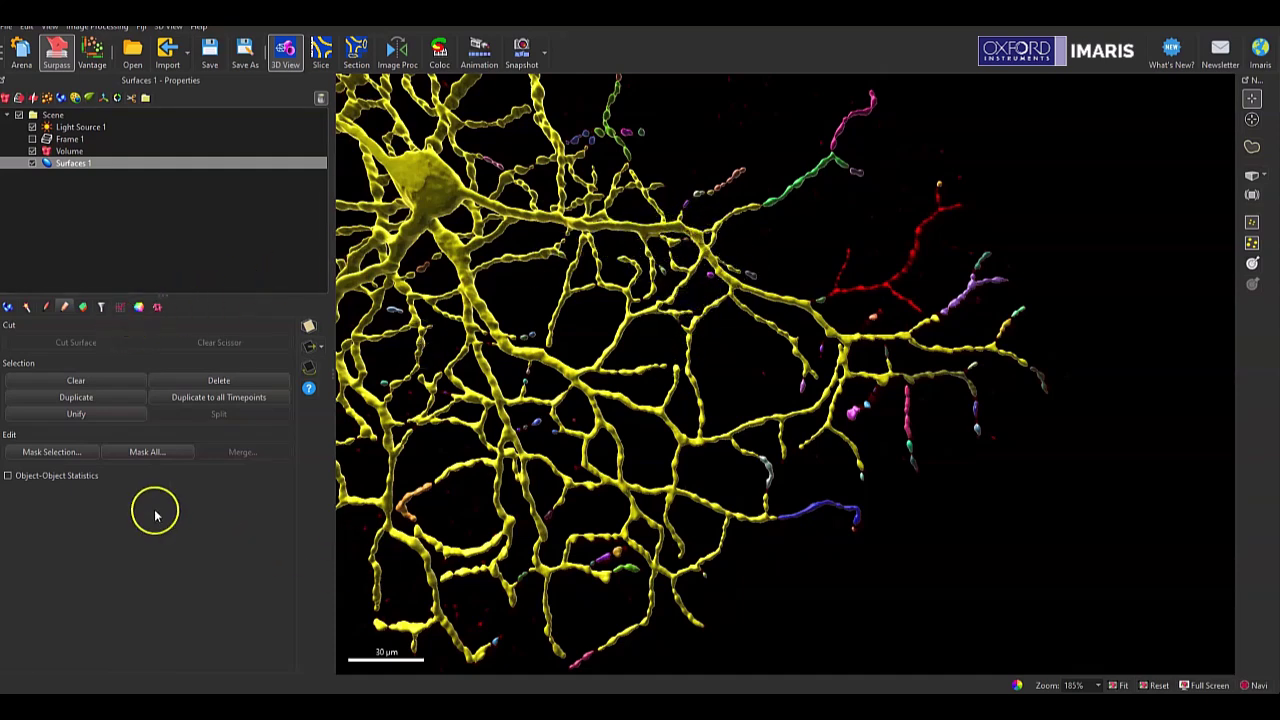
{"action": "left_click", "coordinate": [80, 414]}
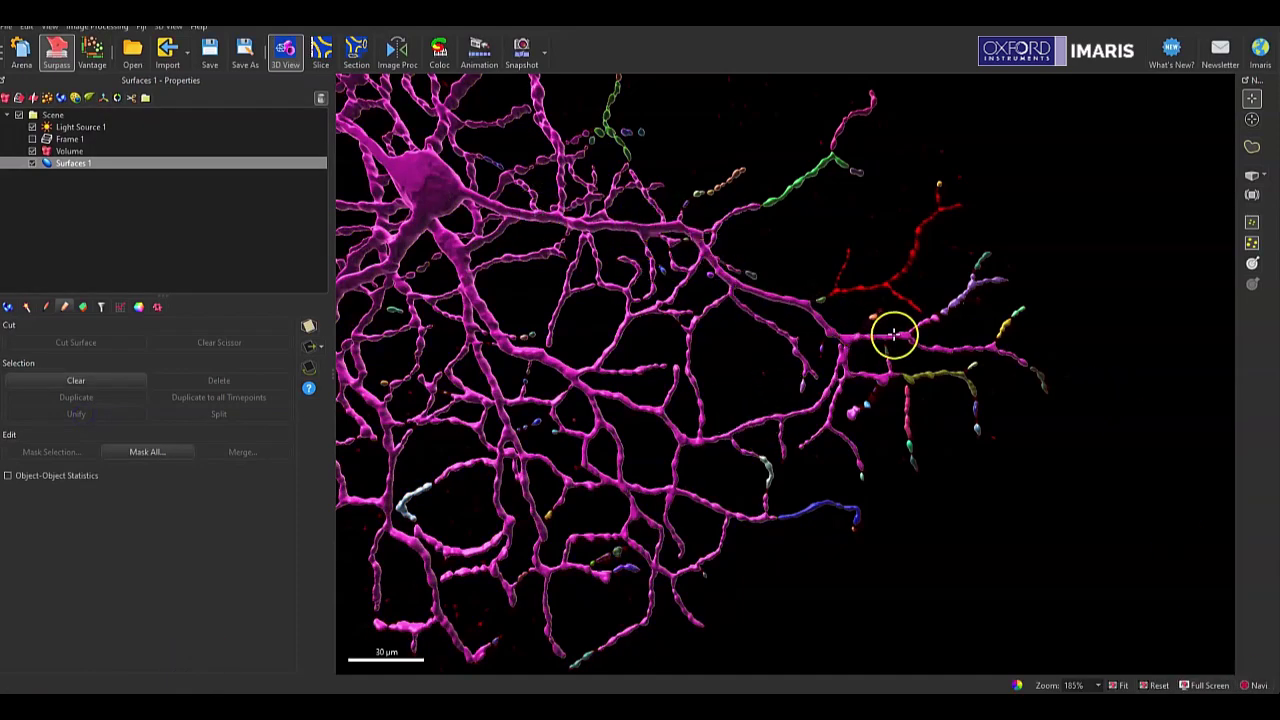
{"action": "left_click", "coordinate": [590, 325]}
Recentre the view and click empty space to deselect the unified magenta neuron.
{"action": "scroll", "coordinate": [680, 336], "scroll_direction": "down", "scroll_amount": 3}
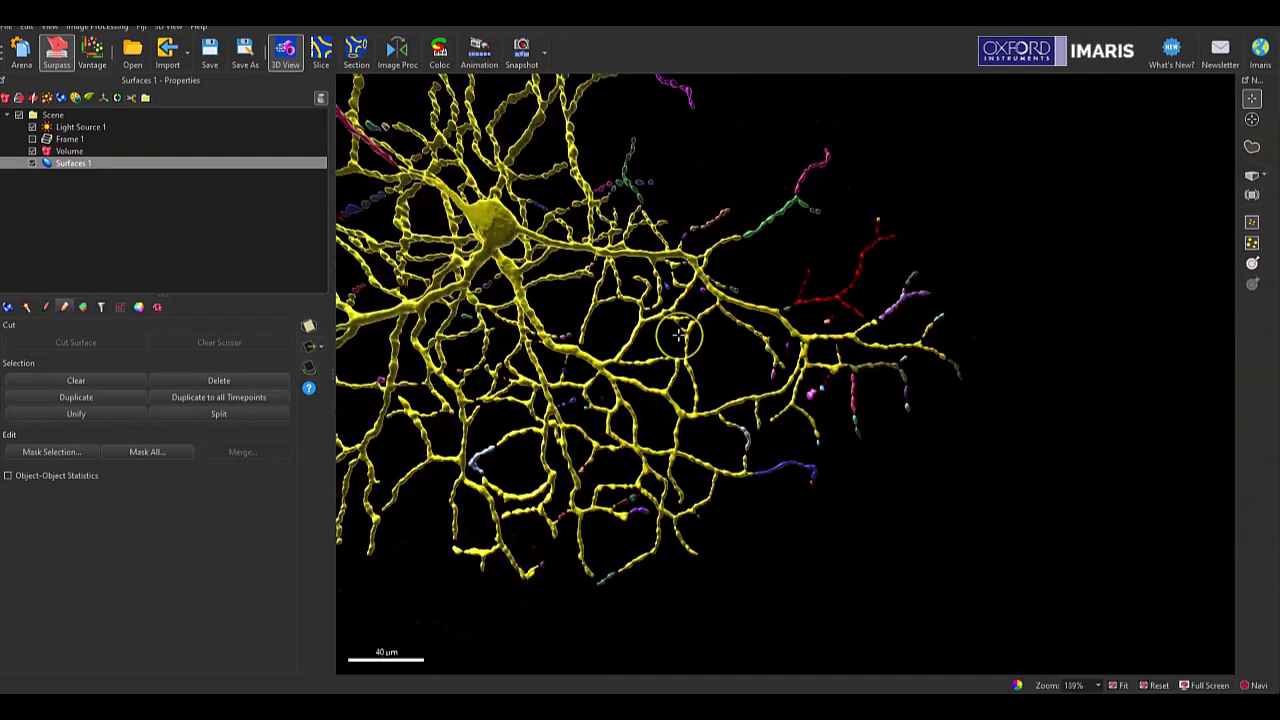
{"action": "scroll", "coordinate": [680, 336], "scroll_direction": "down", "scroll_amount": 4}
{"action": "scroll", "coordinate": [680, 338], "scroll_direction": "up", "scroll_amount": 2}
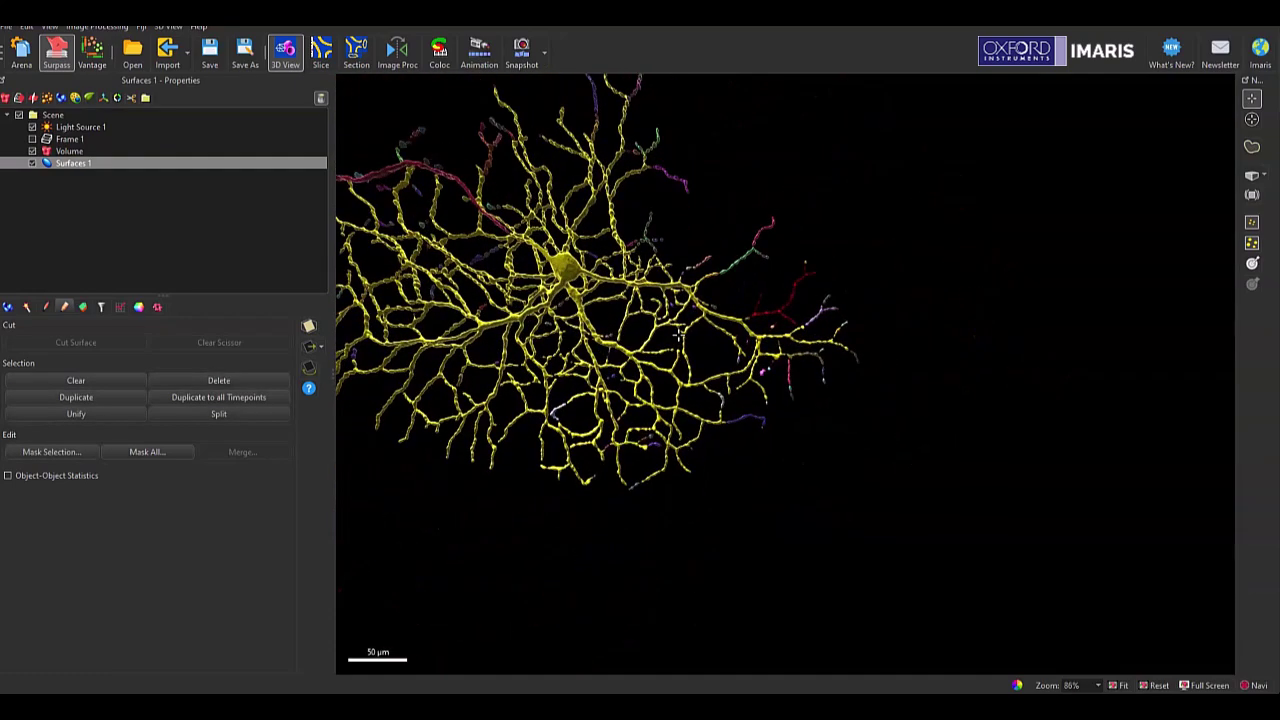
{"action": "scroll", "coordinate": [680, 336], "scroll_direction": "up", "scroll_amount": 4}
{"action": "right_click_drag", "start_coordinate": [678, 336], "coordinate": [830, 360]}
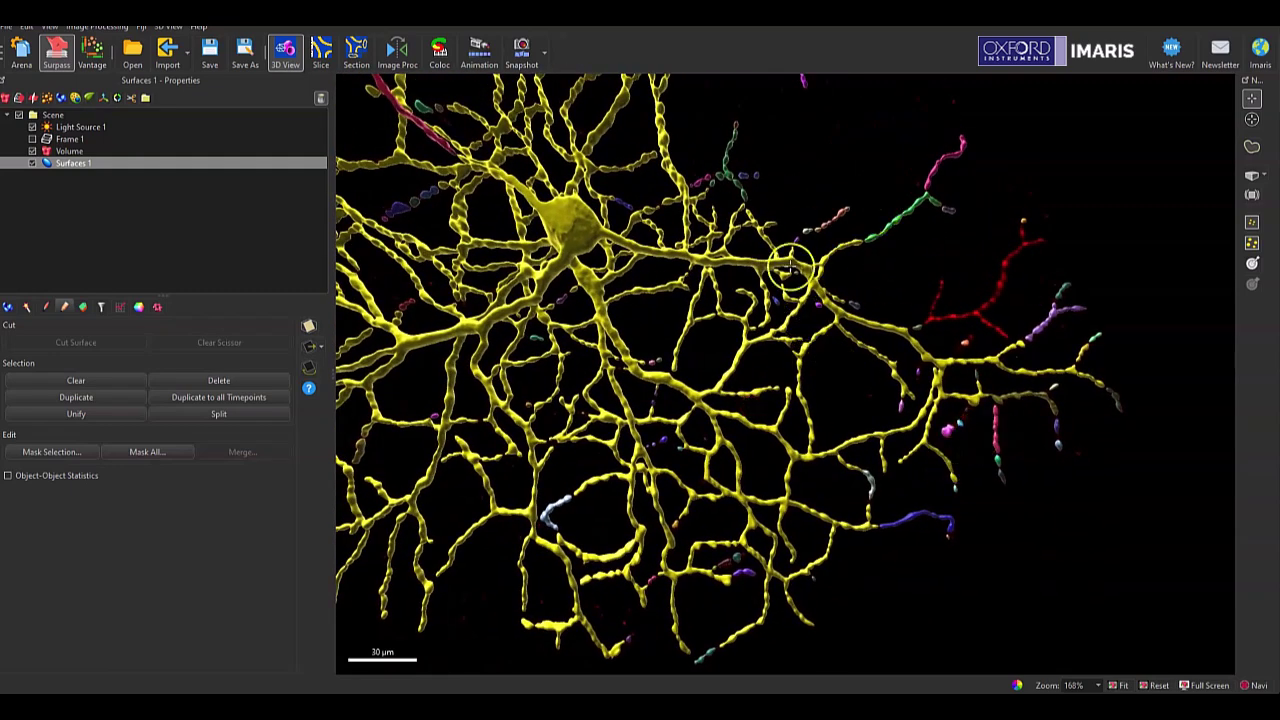
{"action": "left_click", "coordinate": [832, 180]}
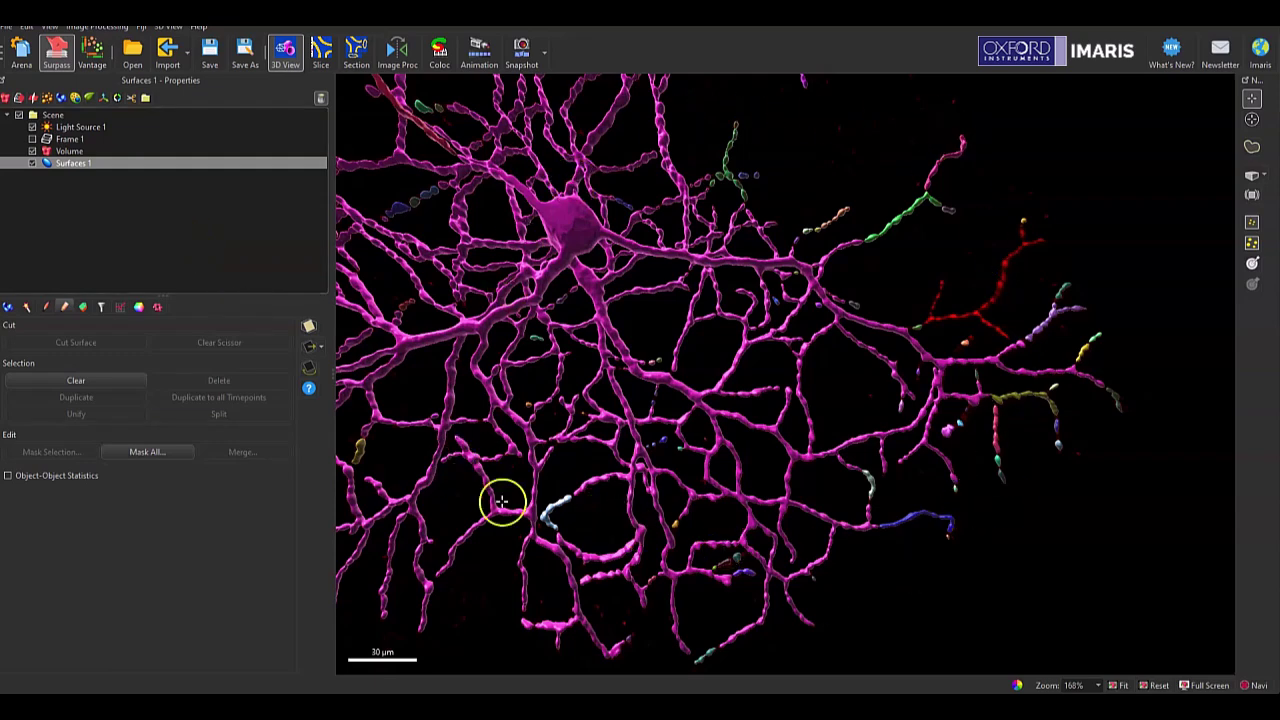
Add a Volume filter to Surfaces 1 with an upper limit of 724.069 µm^3.
{"action": "left_click", "coordinate": [101, 308]}
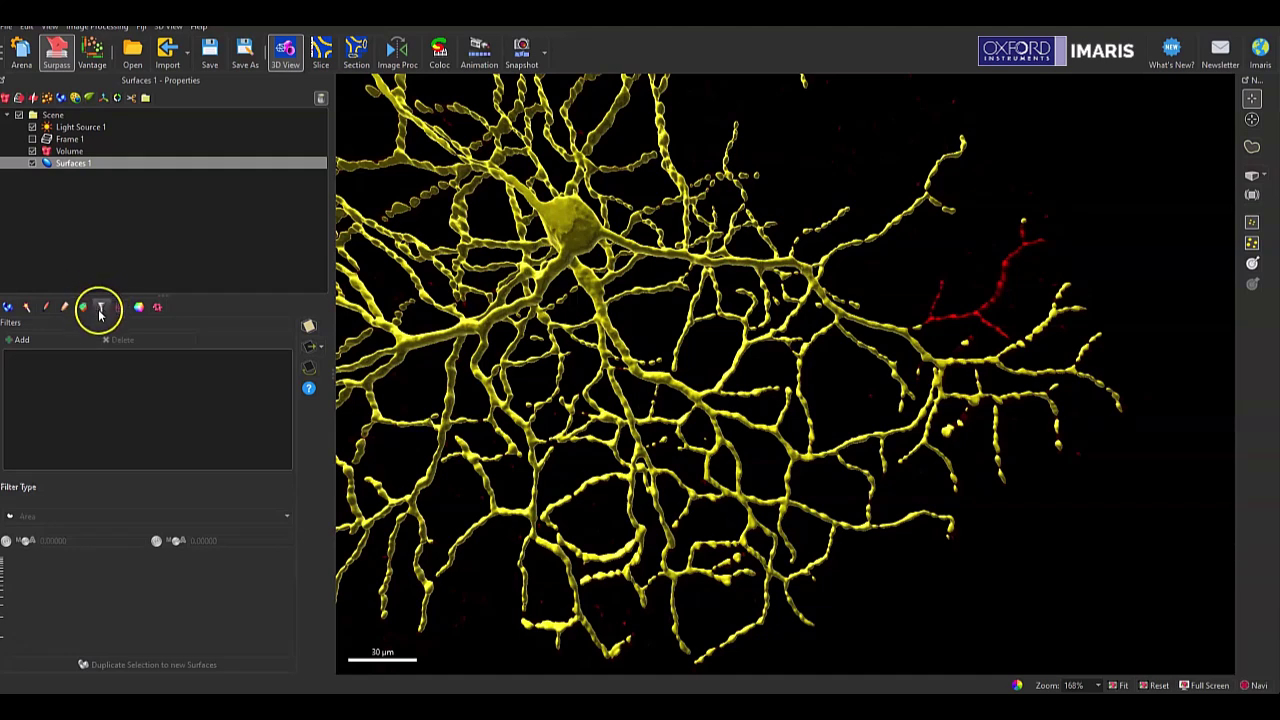
{"action": "left_click", "coordinate": [22, 340]}
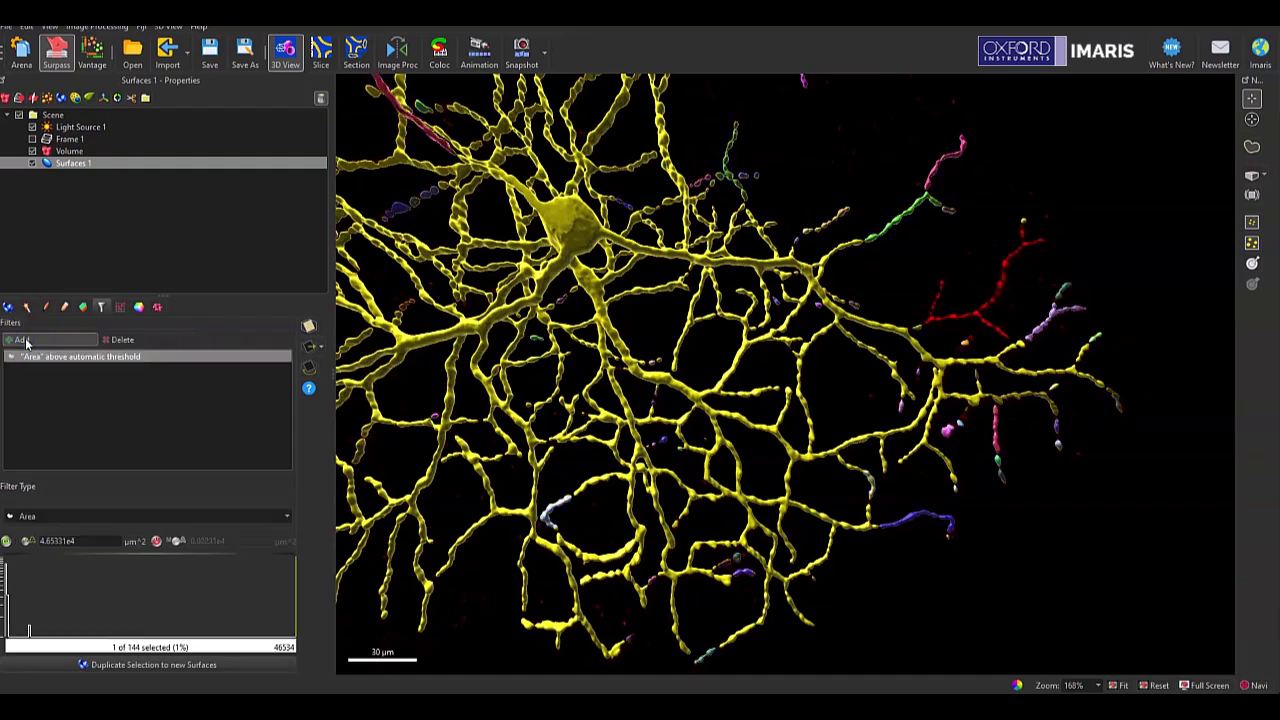
{"action": "left_click", "coordinate": [62, 515]}
{"action": "scroll", "coordinate": [126, 571], "scroll_direction": "down", "scroll_amount": 5}
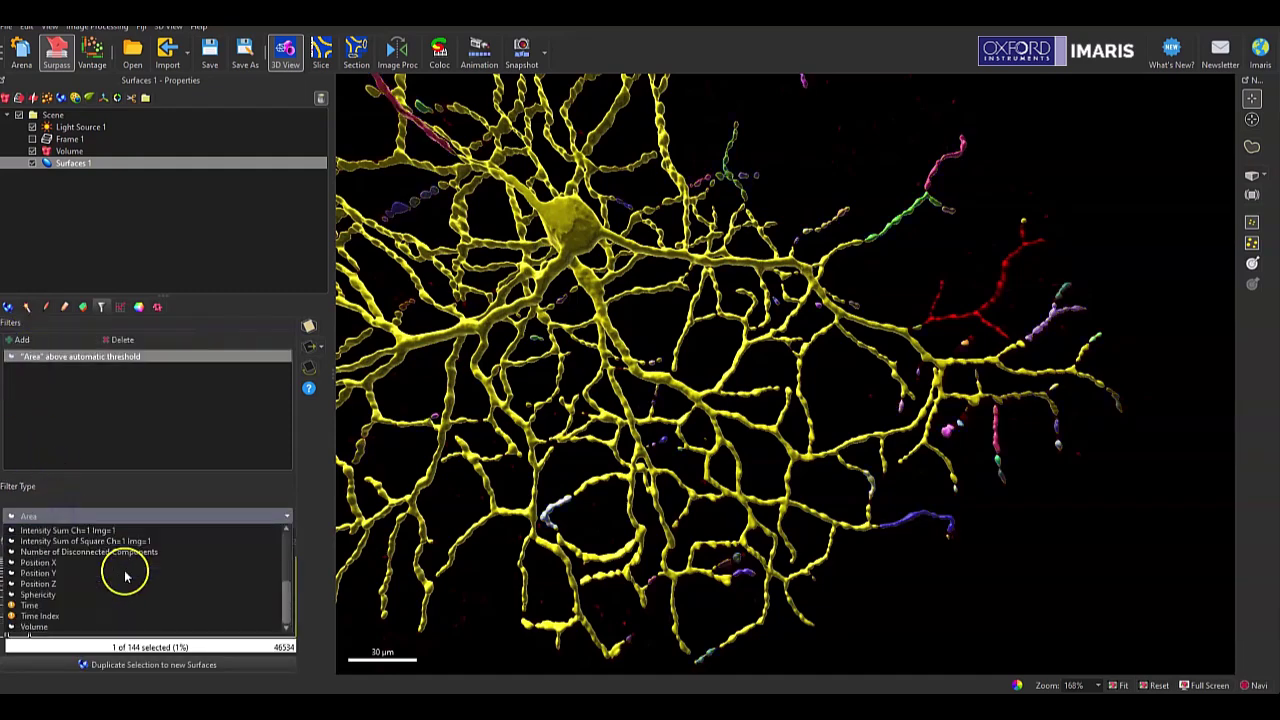
{"action": "left_click", "coordinate": [100, 627]}
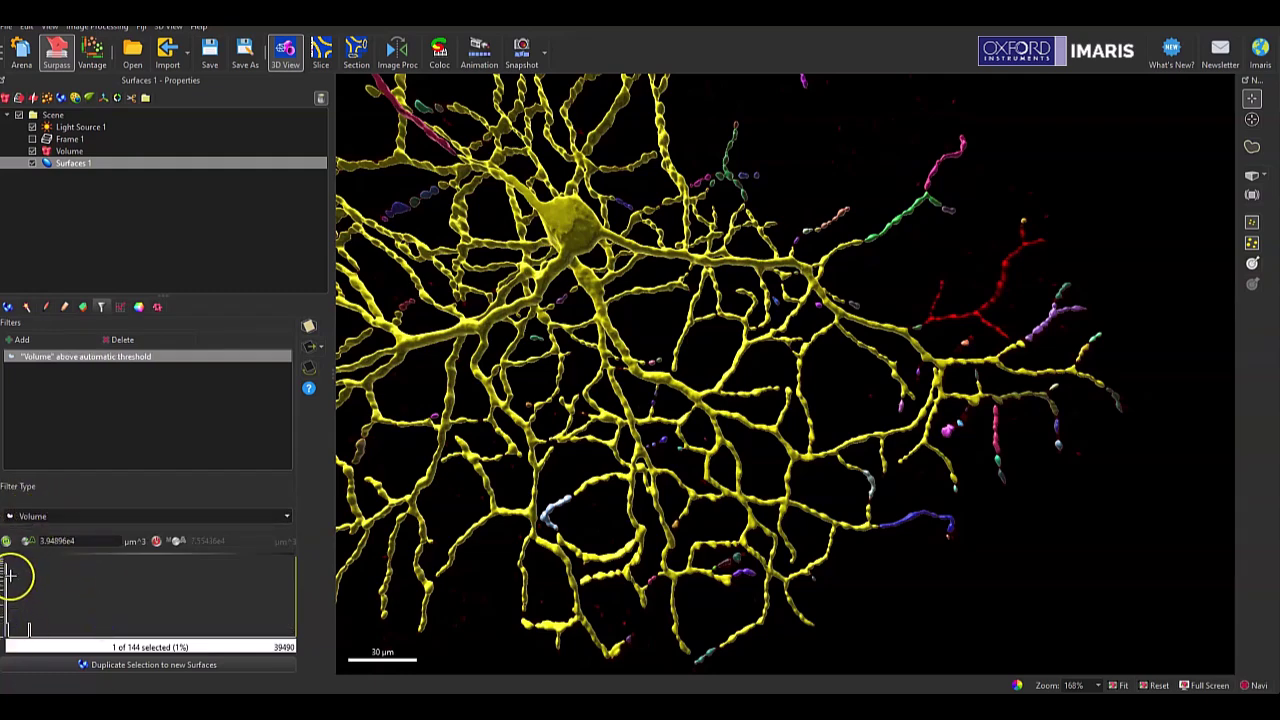
{"action": "left_click_drag", "start_coordinate": [12, 576], "coordinate": [9, 575]}
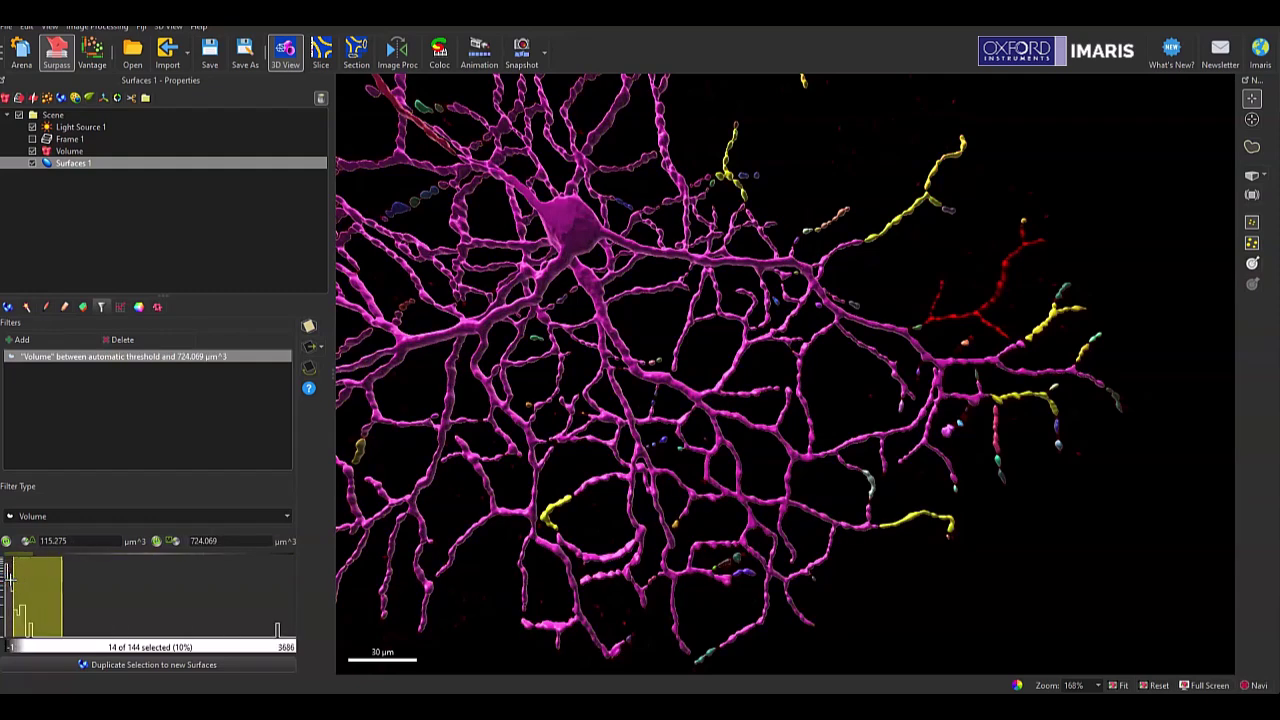
Drop the lower Volume threshold and lower the upper cutoff to 8.31851 µm^3.
{"action": "left_click", "coordinate": [6, 541]}
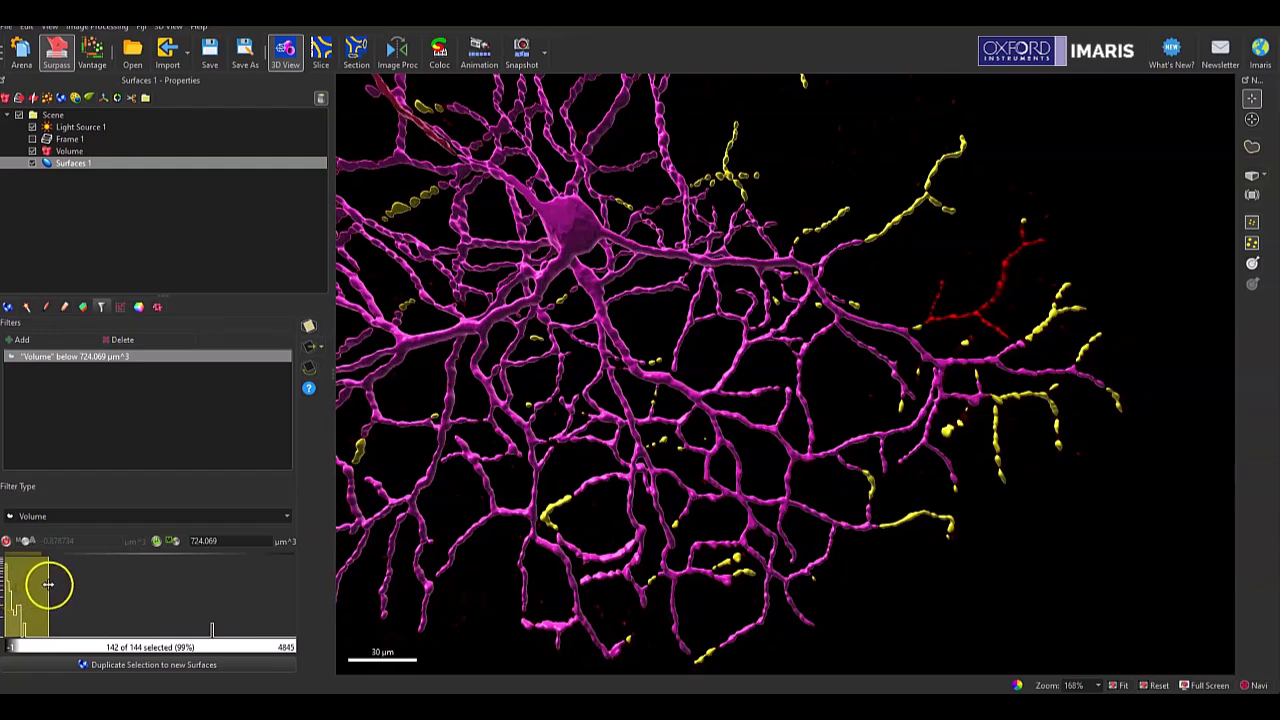
{"action": "left_click_drag", "start_coordinate": [32, 586], "coordinate": [12, 587]}
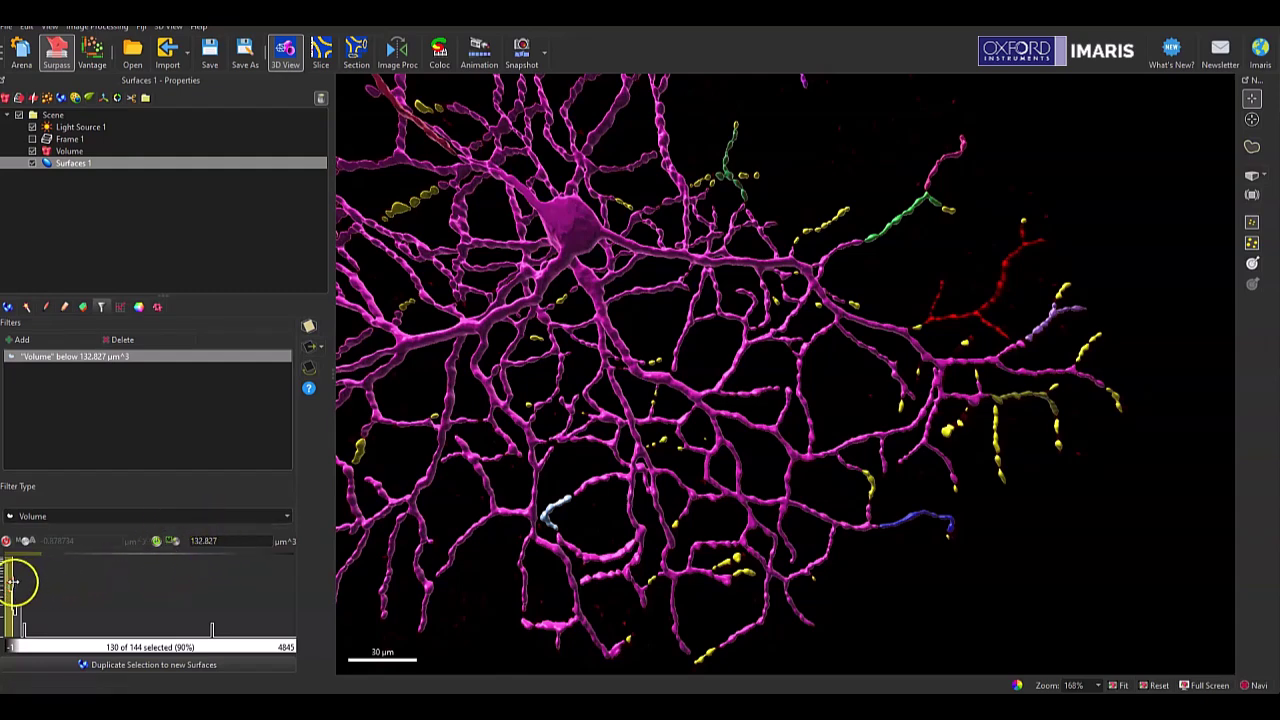
{"action": "scroll", "coordinate": [12, 578], "scroll_direction": "up", "scroll_amount": 5}
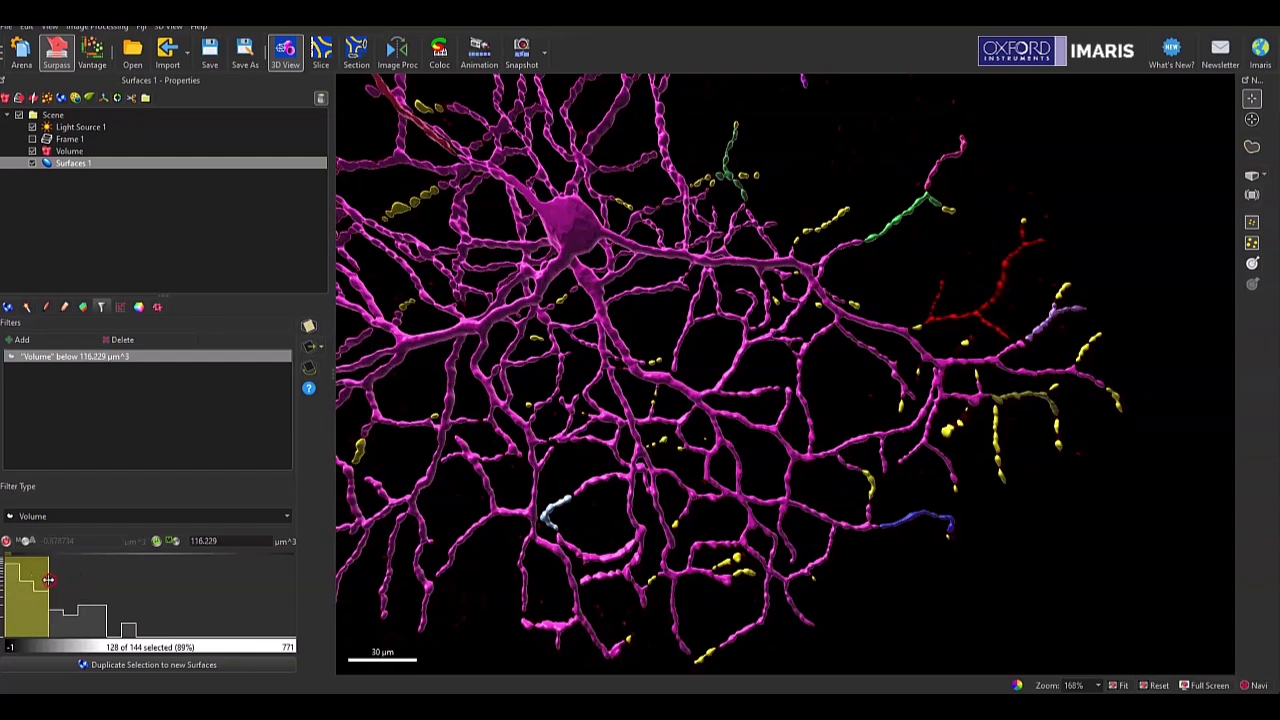
{"action": "left_click_drag", "start_coordinate": [19, 580], "coordinate": [56, 580]}
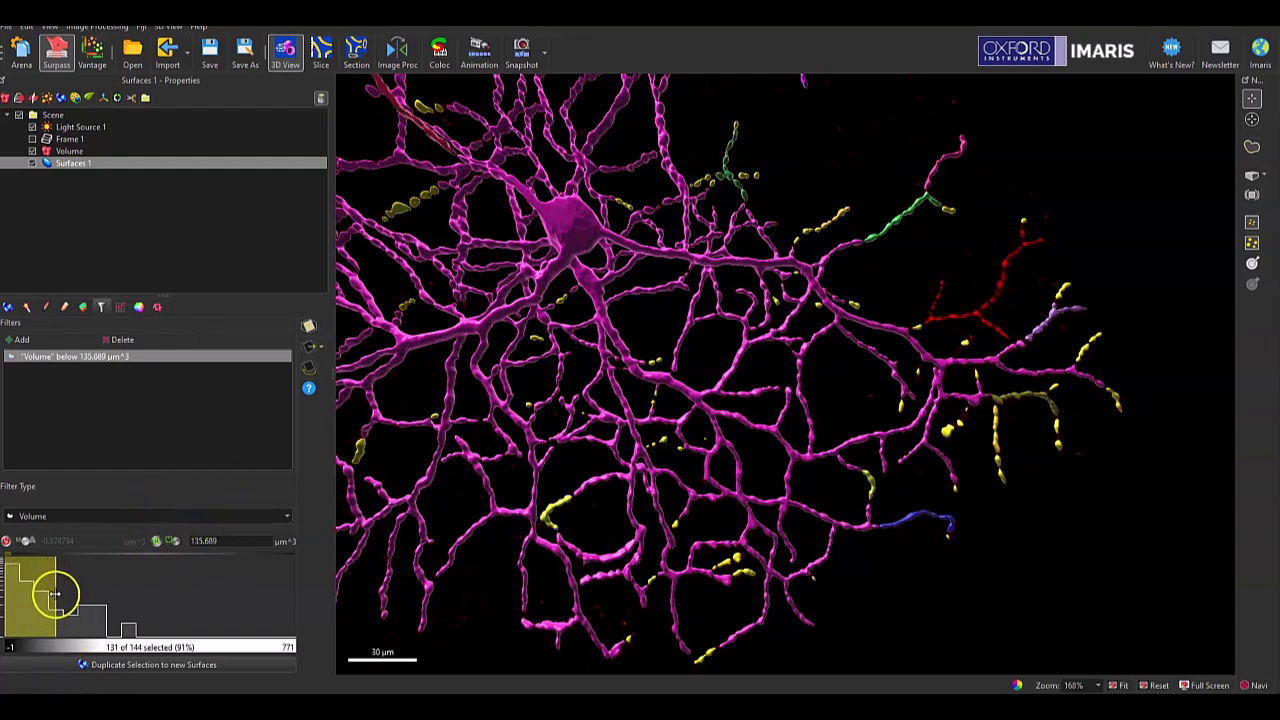
{"action": "left_click_drag", "start_coordinate": [50, 592], "coordinate": [9, 593]}
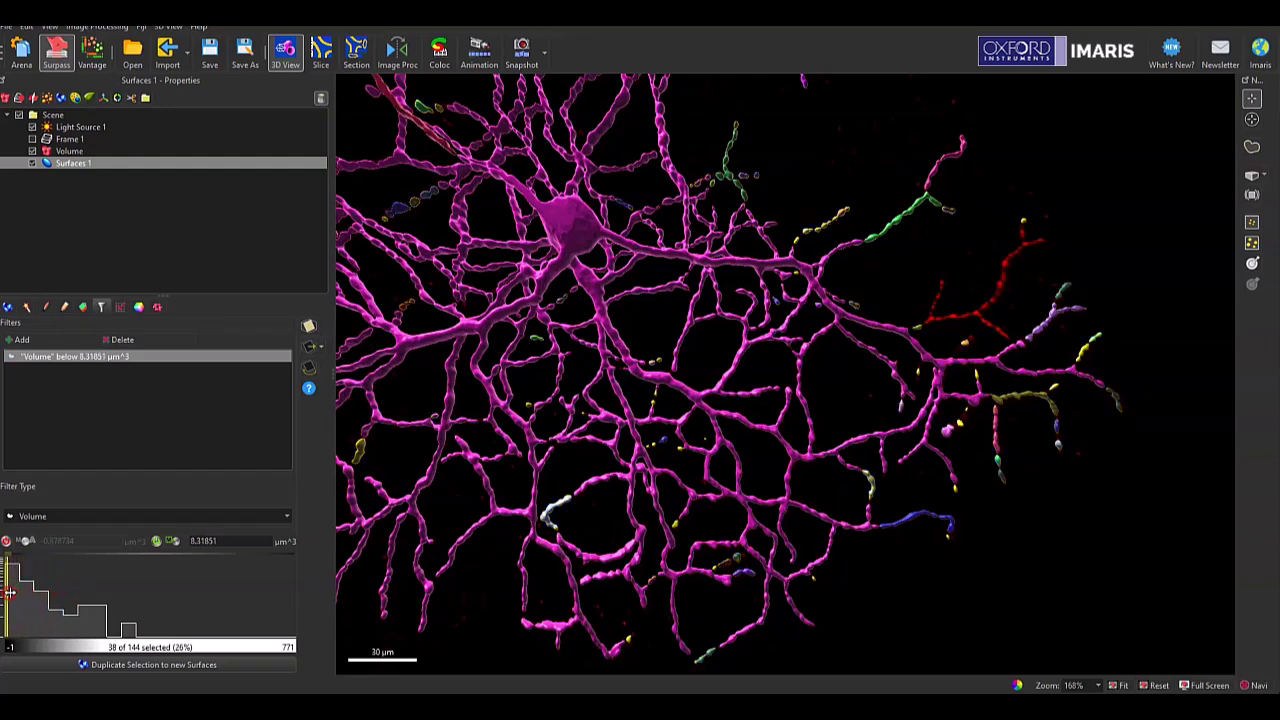
Delete the 38 tiny fragments below 8.31851 µm^3 from Surfaces 1.
{"action": "left_click", "coordinate": [64, 309]}
{"action": "left_click", "coordinate": [184, 385]}
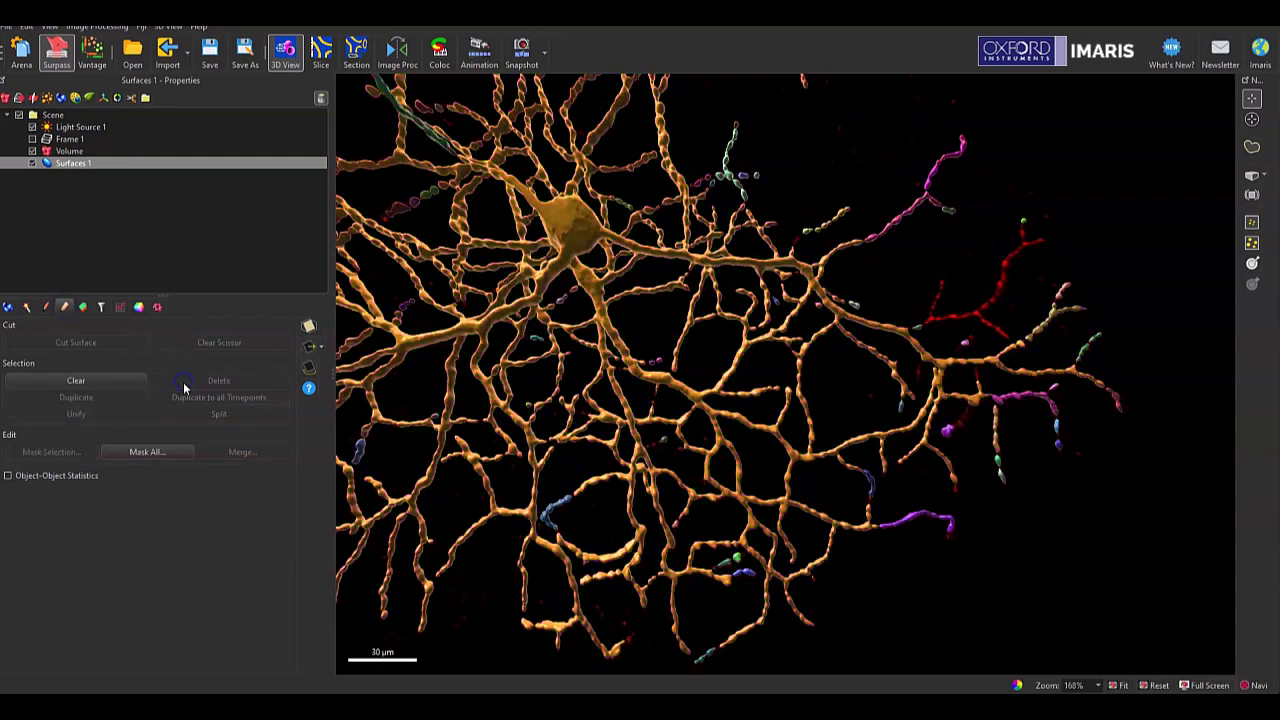
{"action": "left_click", "coordinate": [1251, 118]}
{"action": "left_click", "coordinate": [857, 429]}
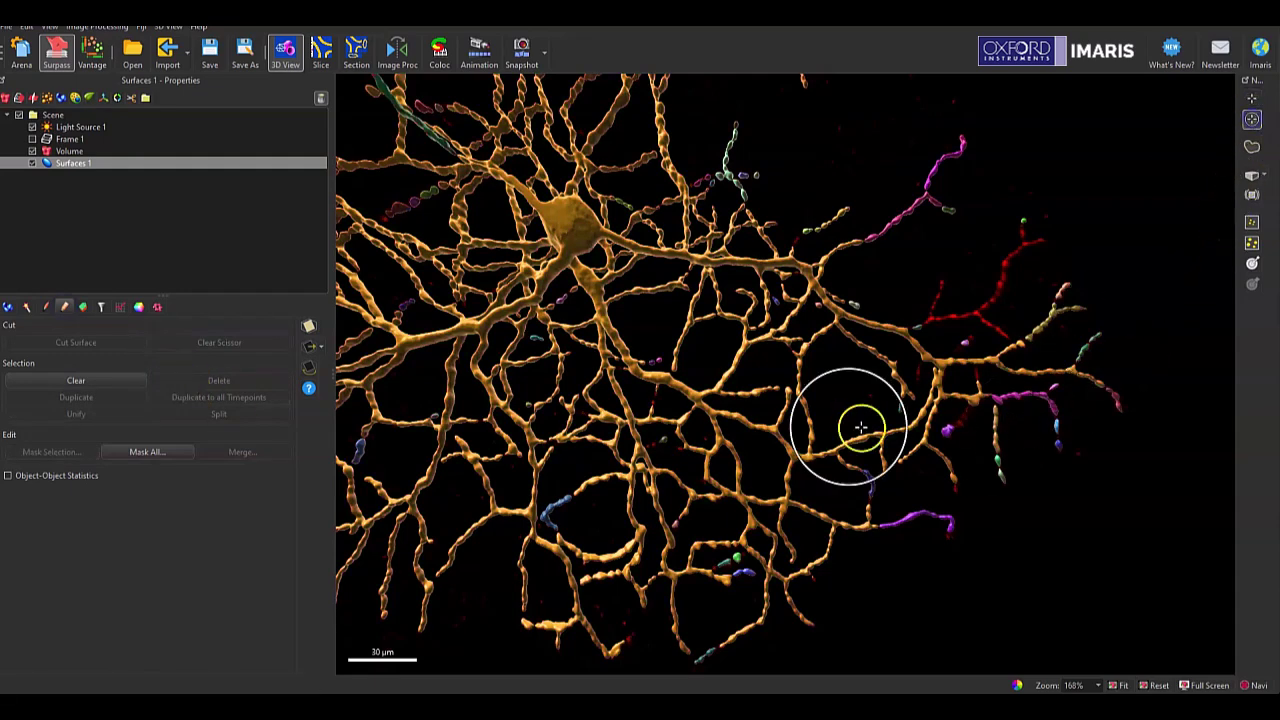
{"action": "left_click", "coordinate": [615, 355]}
{"action": "left_click_drag", "start_coordinate": [615, 355], "coordinate": [838, 575]}
Select the neuron body and add its right-hand branches to the selection.
{"action": "scroll", "coordinate": [838, 575], "scroll_direction": "down", "scroll_amount": 5}
{"action": "left_click", "coordinate": [603, 330]}
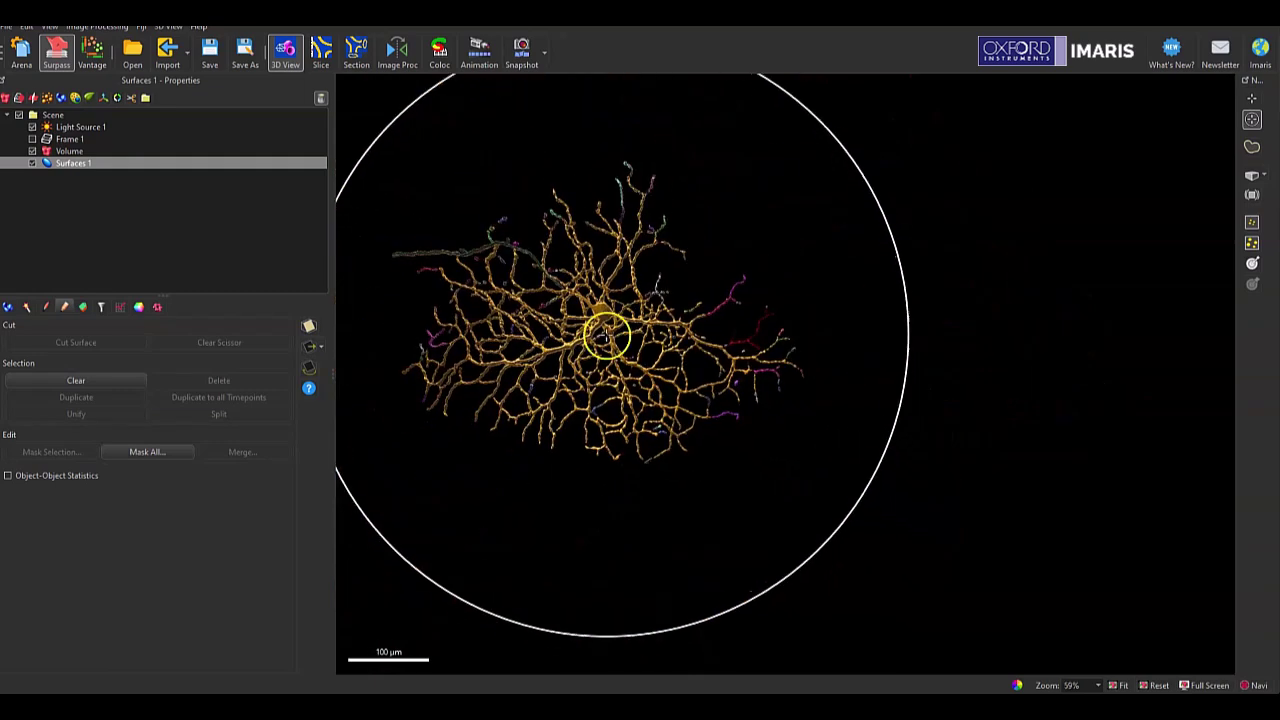
{"action": "mouse_move", "coordinate": [603, 330]}
{"action": "left_mouse_down"}
{"action": "mouse_move", "coordinate": [820, 500]}
{"action": "mouse_move", "coordinate": [615, 315]}
{"action": "left_mouse_up"}
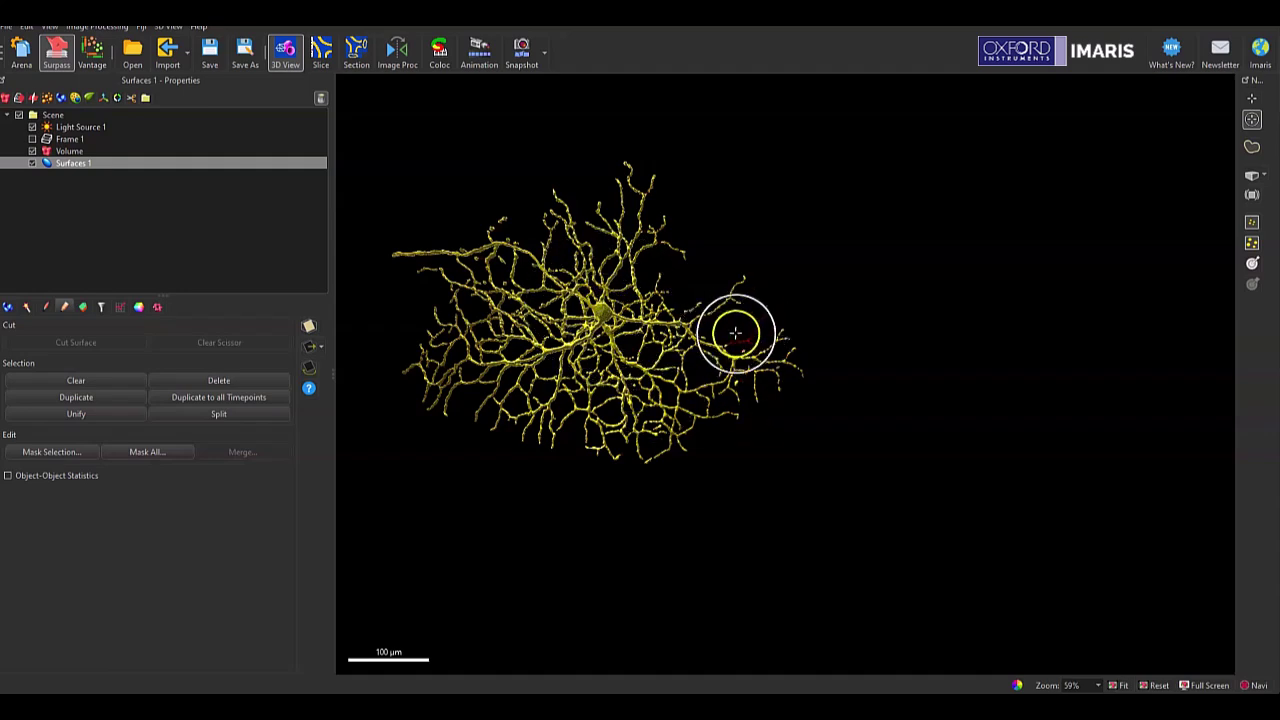
{"action": "mouse_move", "coordinate": [747, 340]}
{"action": "left_mouse_down"}
{"action": "mouse_move", "coordinate": [766, 315]}
{"action": "mouse_move", "coordinate": [723, 351]}
{"action": "mouse_move", "coordinate": [772, 340]}
{"action": "mouse_move", "coordinate": [747, 347]}
{"action": "mouse_move", "coordinate": [734, 327]}
{"action": "mouse_move", "coordinate": [736, 358]}
{"action": "left_mouse_up"}
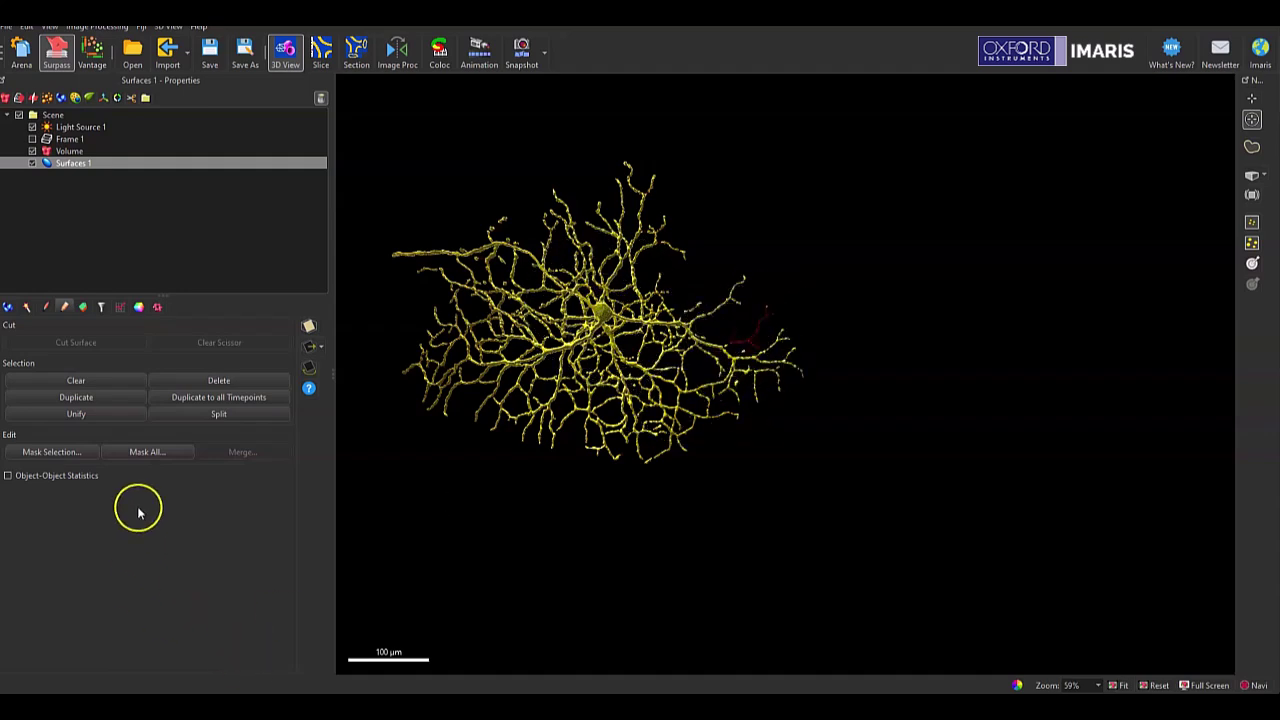
Unify the selected neuron pieces into one magenta surface and inspect it in 3D.
{"action": "left_click", "coordinate": [104, 419]}
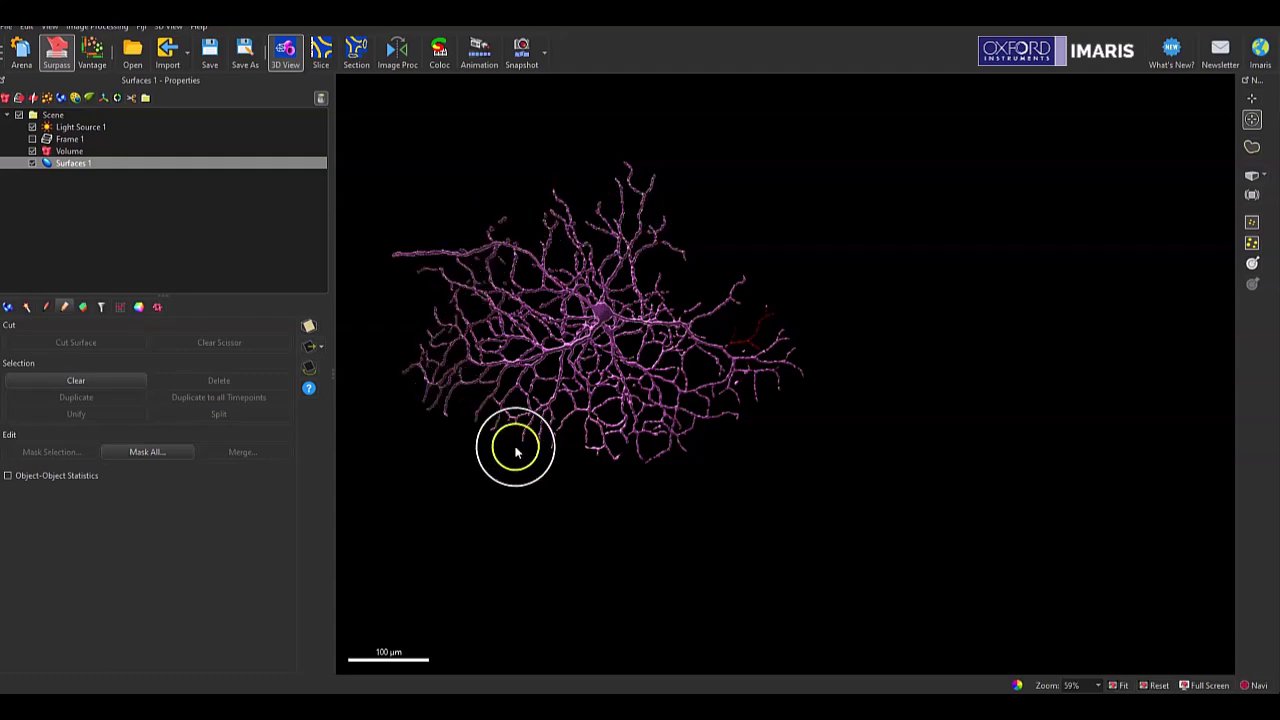
{"action": "scroll", "coordinate": [605, 367], "scroll_direction": "up", "scroll_amount": 3}
{"action": "left_click_drag", "start_coordinate": [605, 367], "coordinate": [749, 451]}
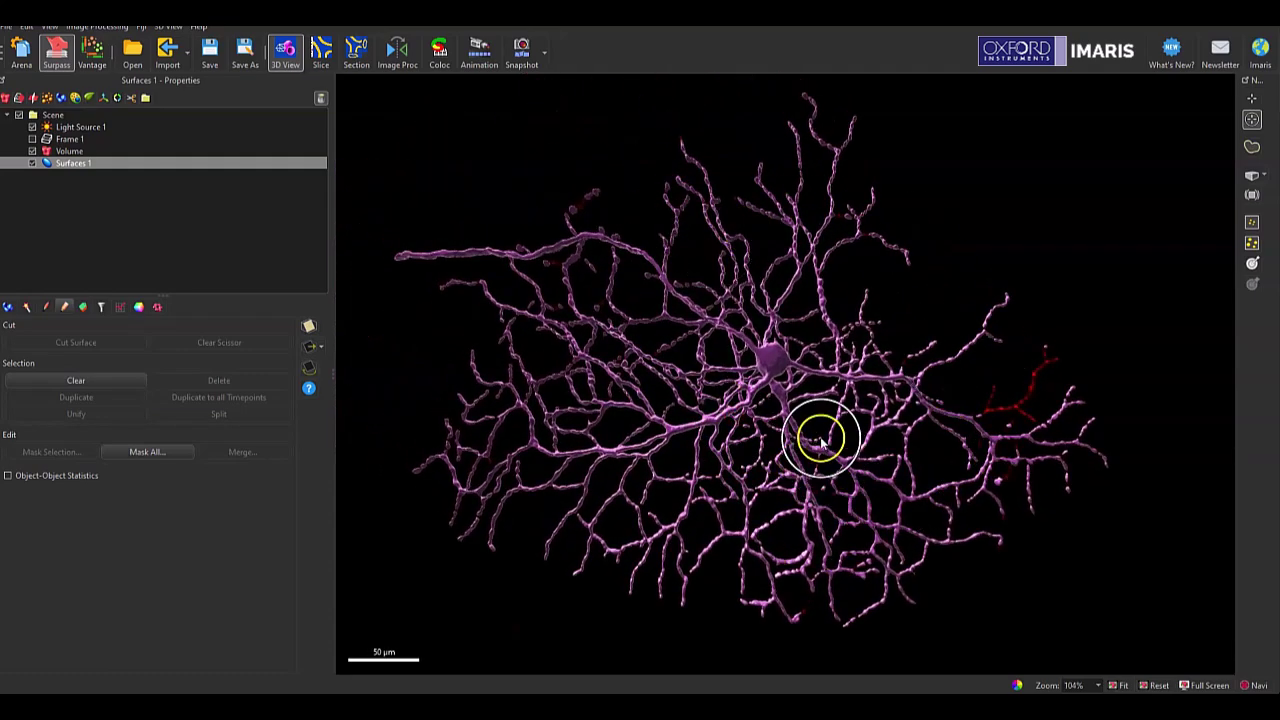
{"action": "left_click", "coordinate": [1252, 98]}
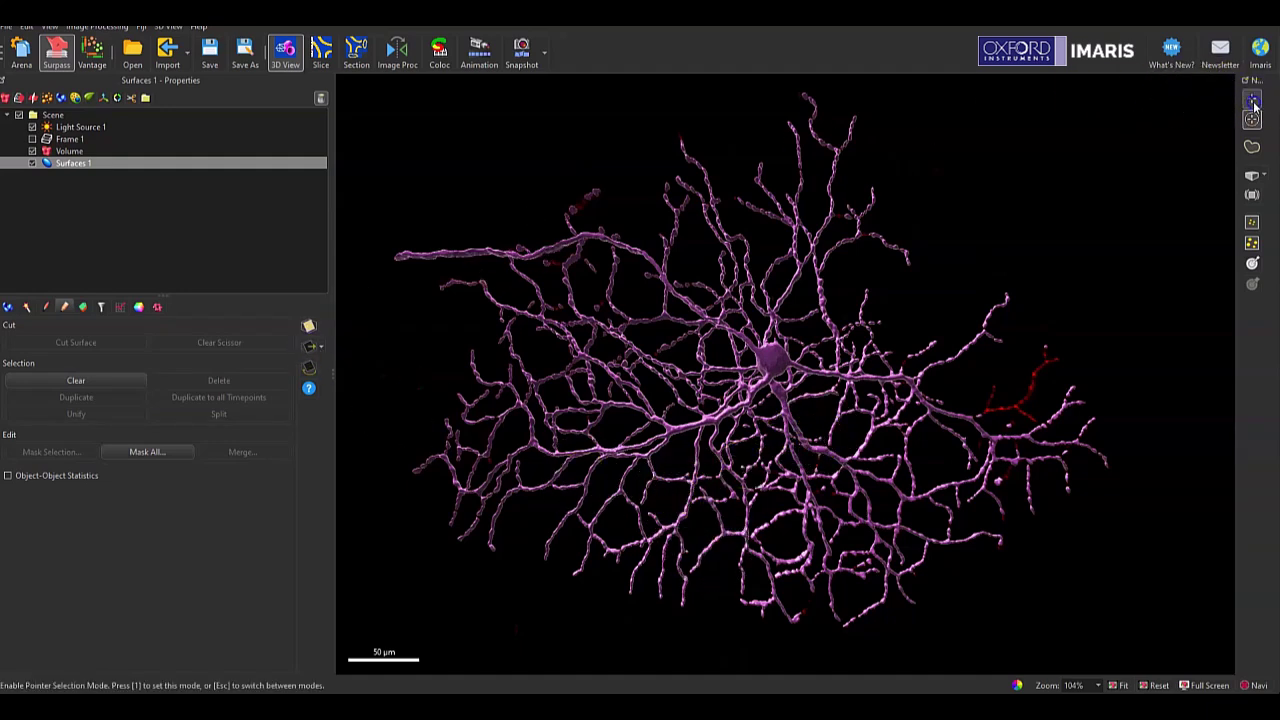
{"action": "left_click", "coordinate": [771, 483]}
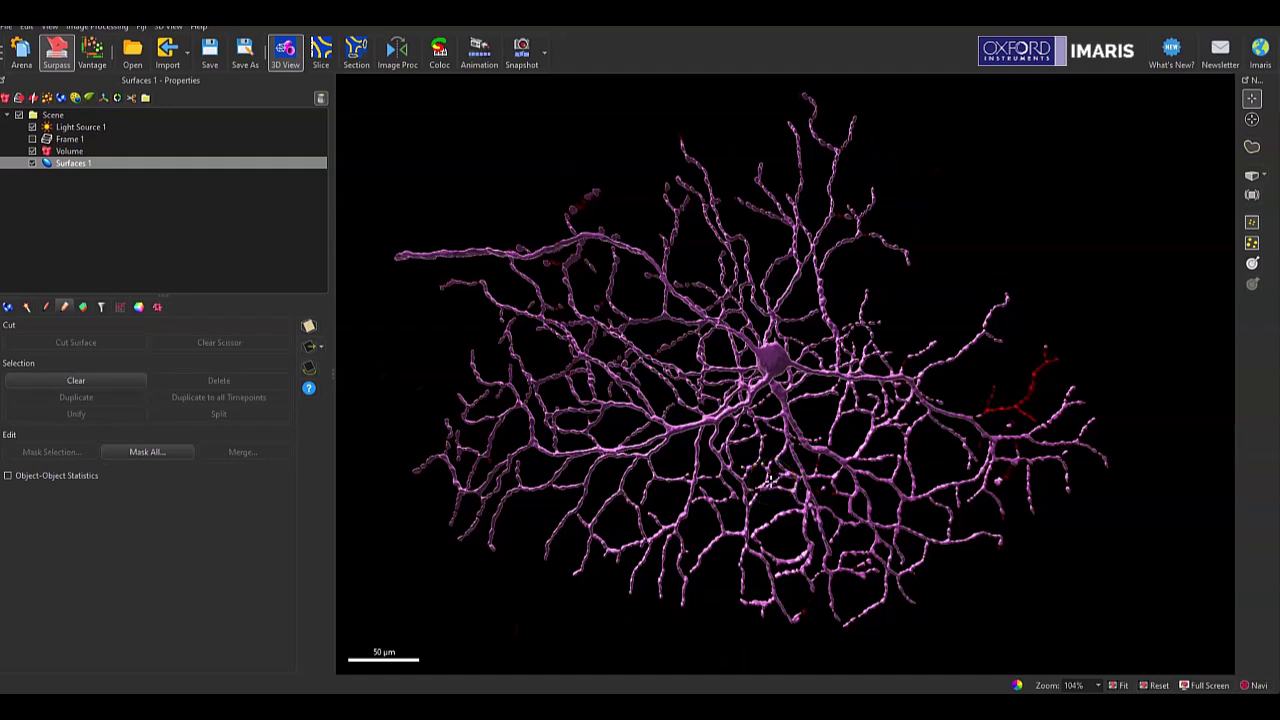
{"action": "left_click", "coordinate": [710, 456]}
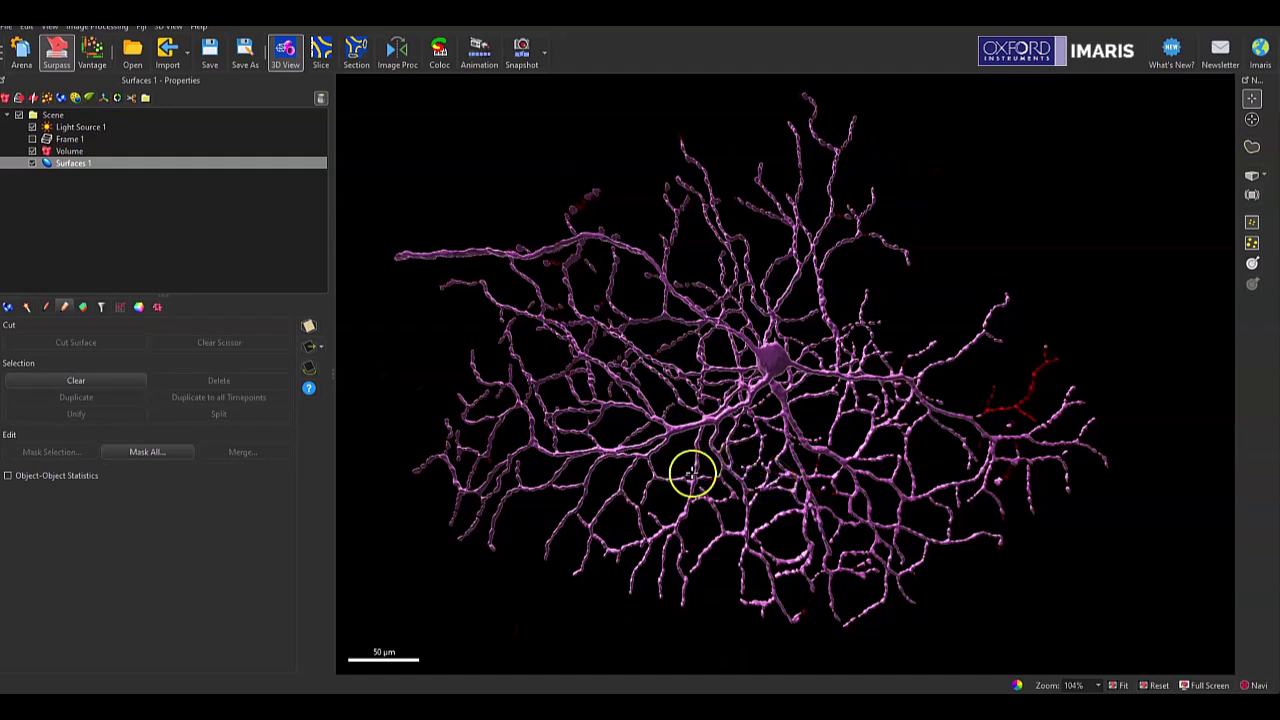